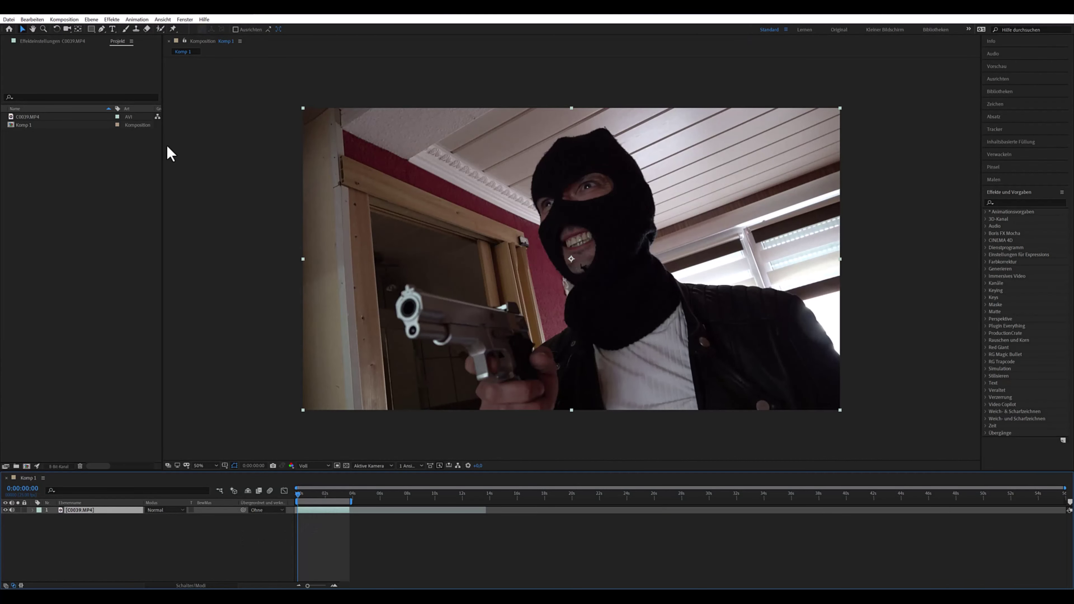
- Apply Zeitlich abstufen to clip C0039.MP4 with a frame rate of 12
click(115, 19)
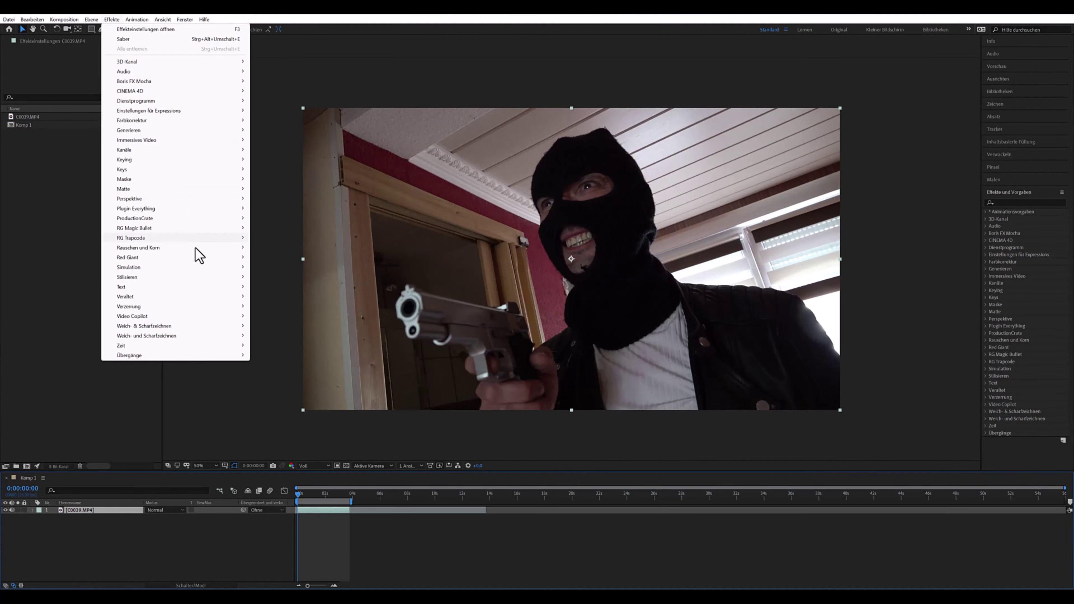
mouse_move(203, 328)
mouse_move(207, 350)
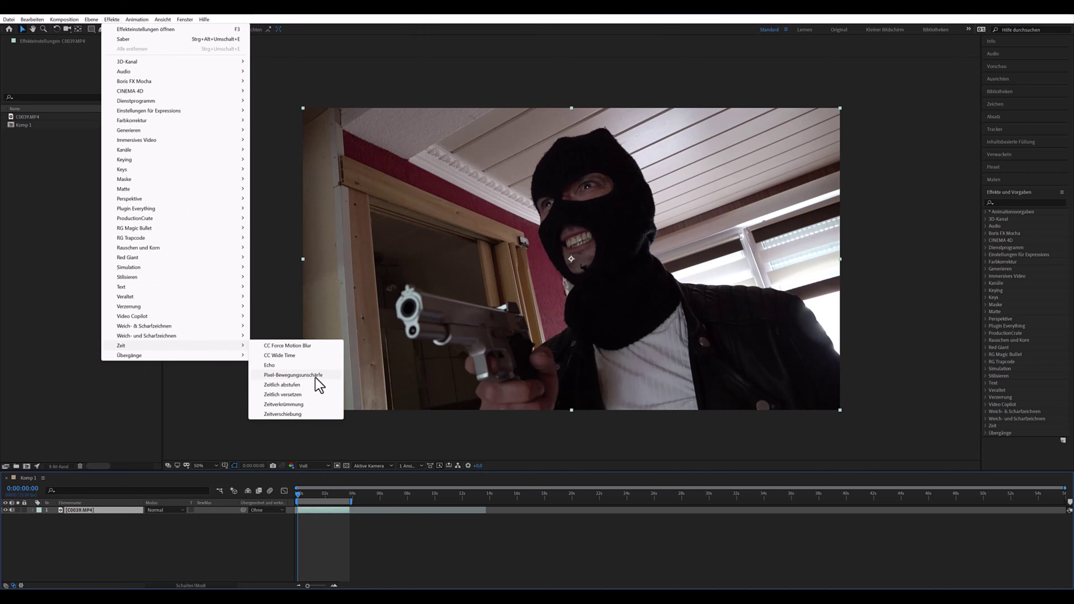
click(312, 386)
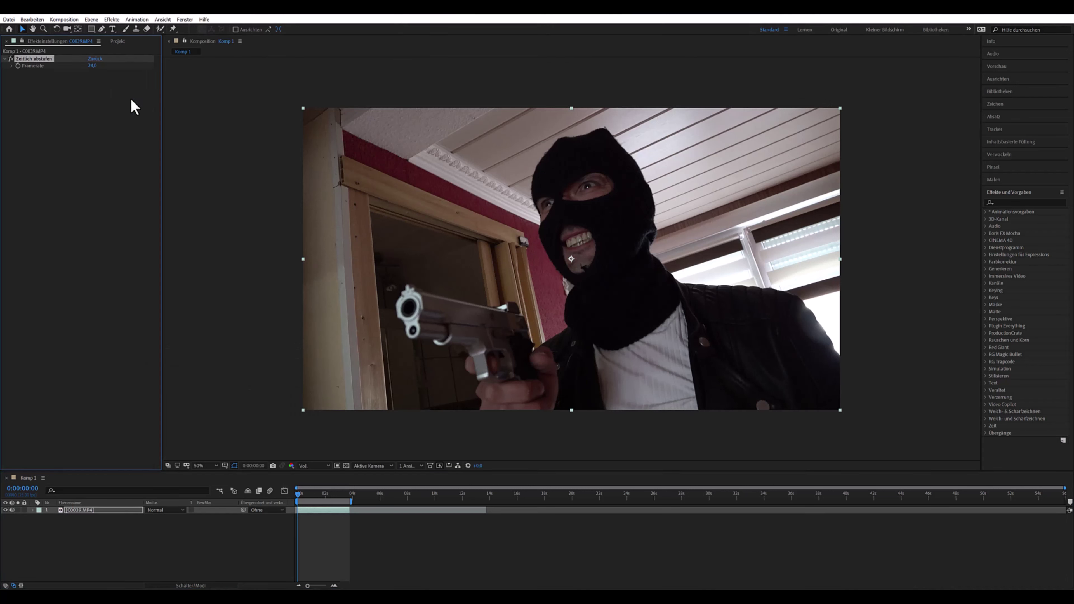
click(92, 66)
text(12)
key(Return)
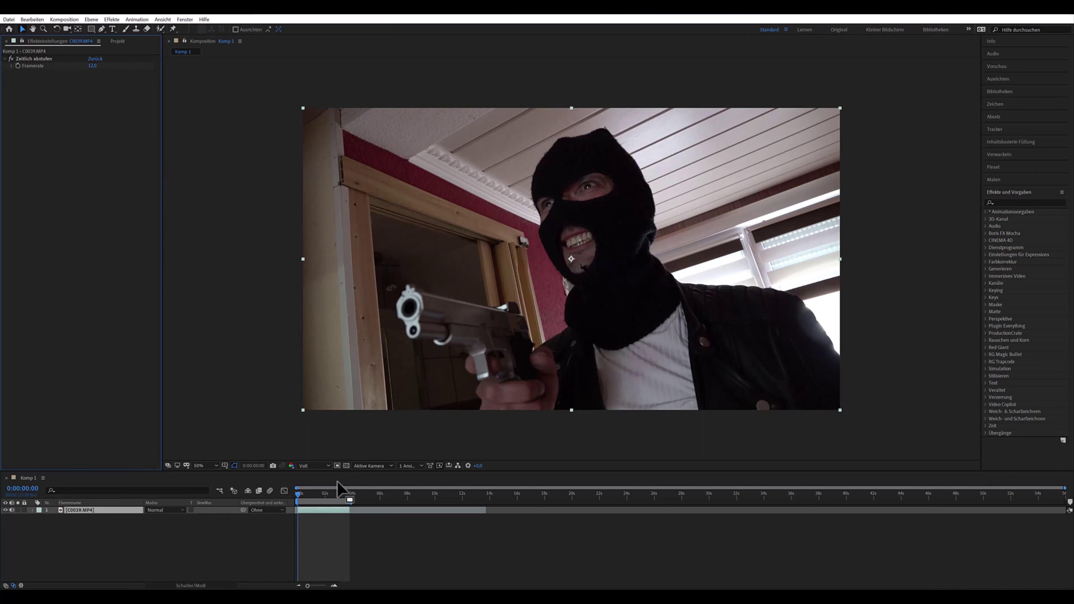
- Time-stretch the clip layer to 70 %, shortening it from 0:00:03:20 to 0:00:02:17
right_click(331, 512)
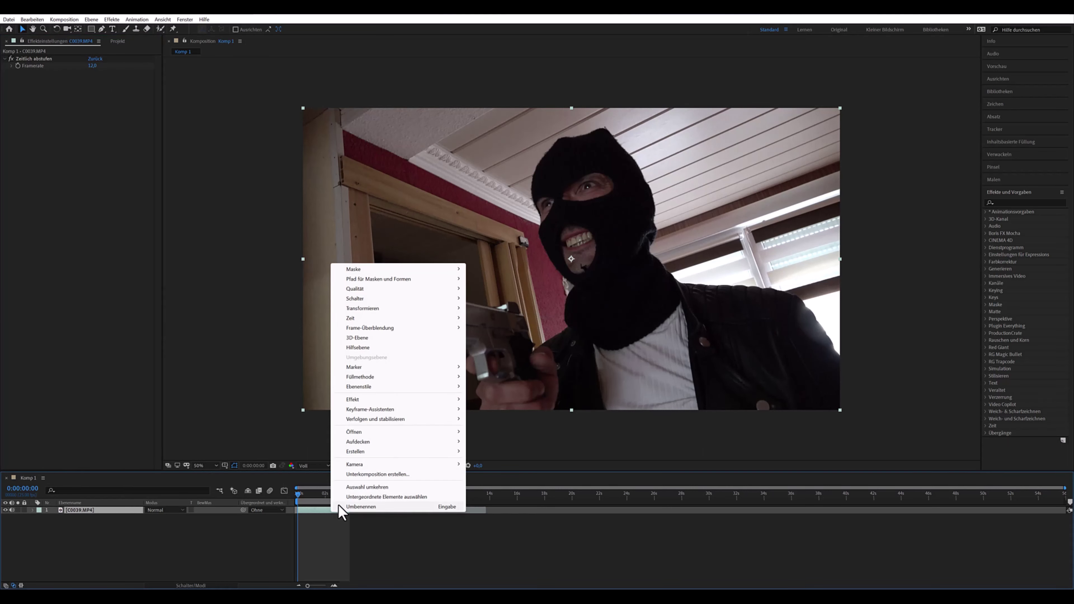
mouse_move(422, 320)
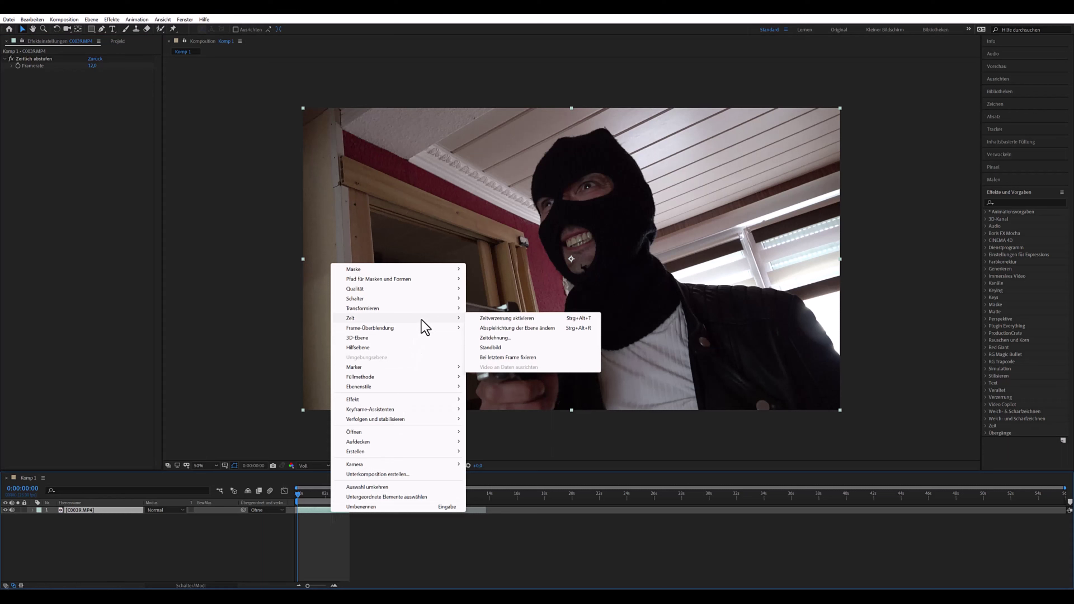
click(488, 337)
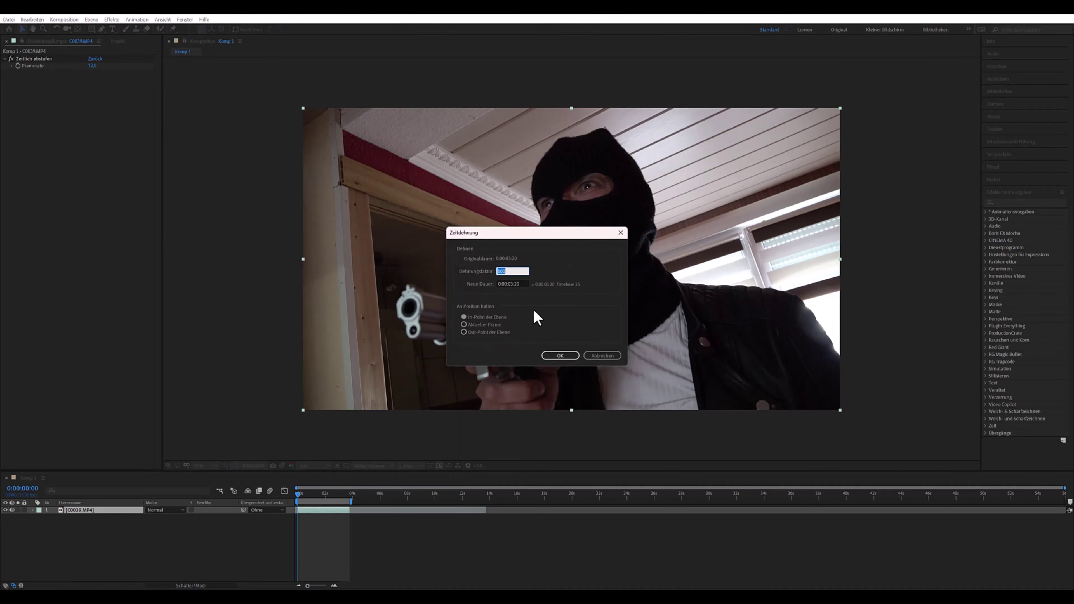
click(534, 310)
click(557, 355)
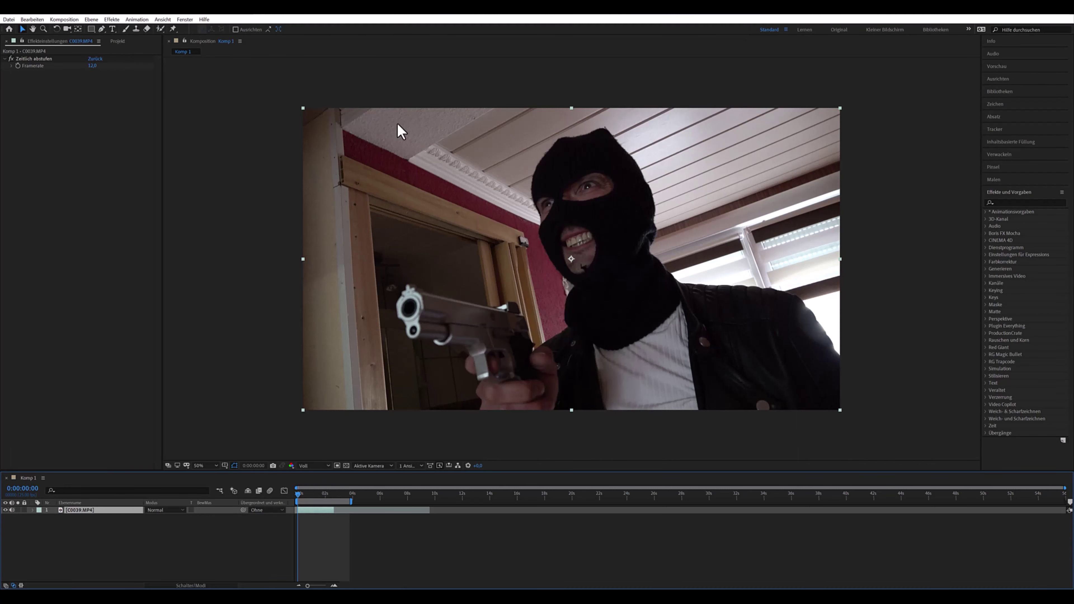
- Apply the Schwarz und Weiß effect to make the clip black and white
click(111, 19)
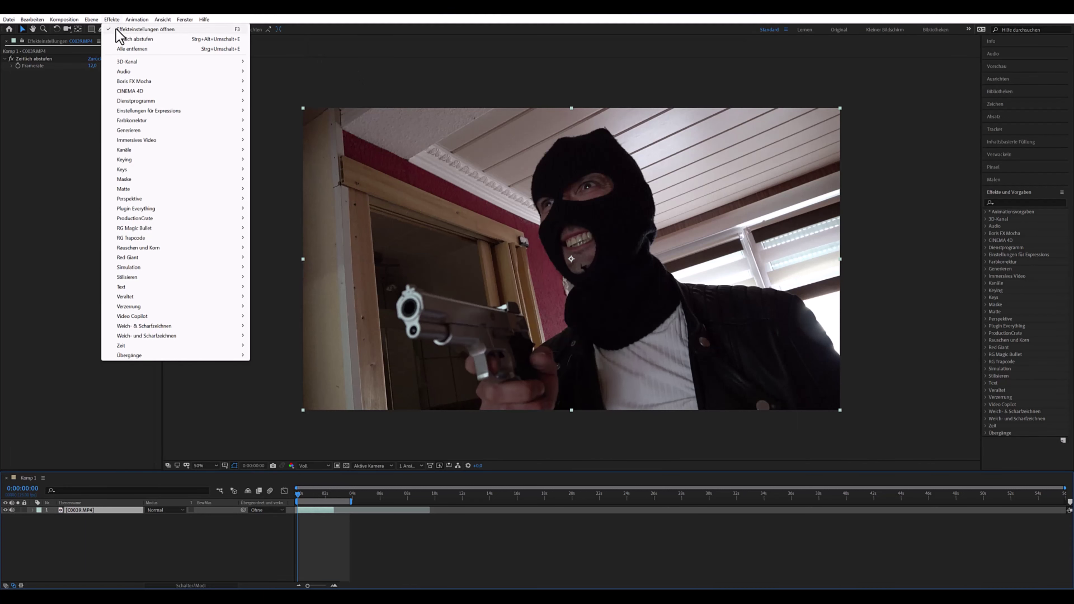
mouse_move(155, 122)
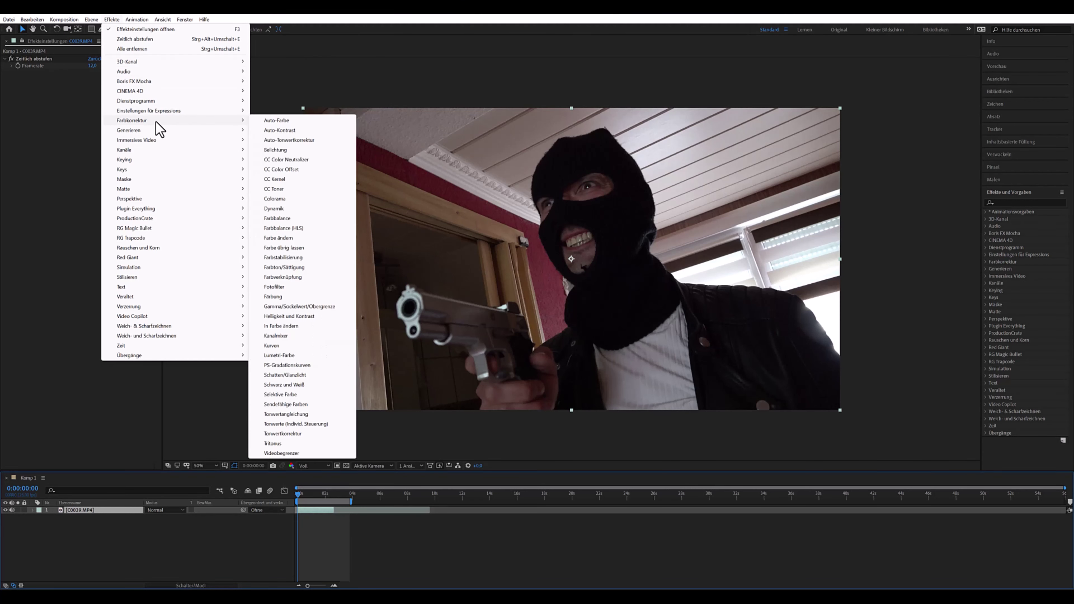
click(296, 384)
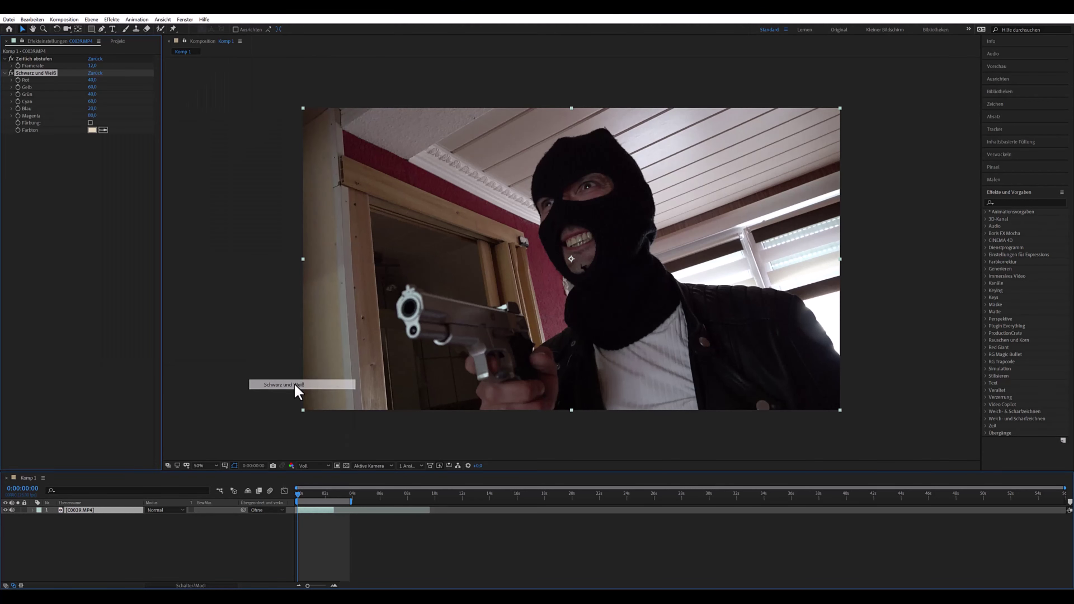
- Add Korn hinzufügen grain with Endausgabe view mode and Intensität 2
click(115, 19)
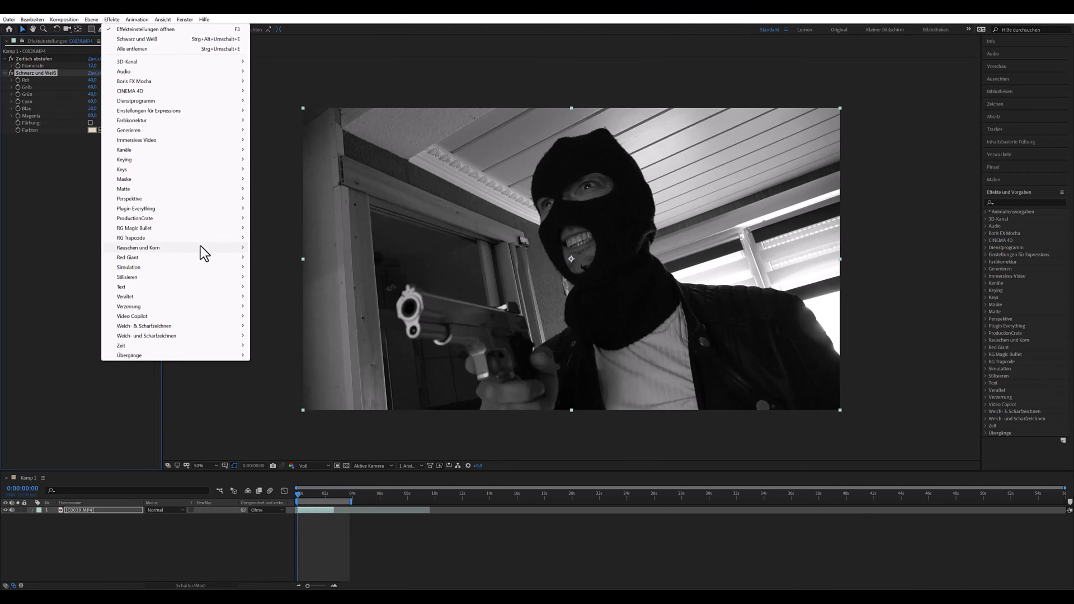
mouse_move(208, 247)
click(287, 268)
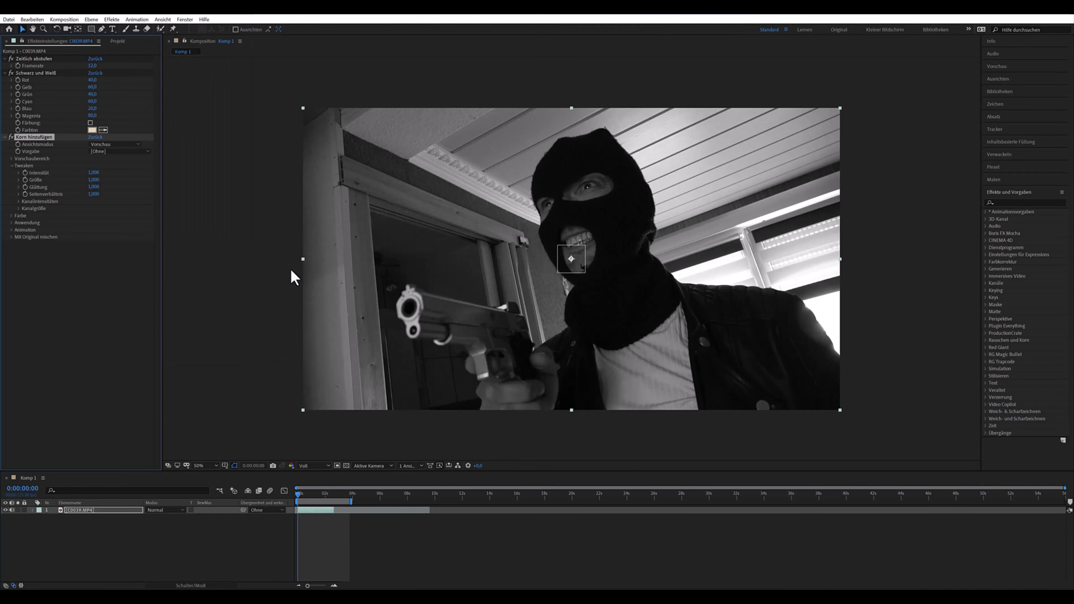
click(138, 144)
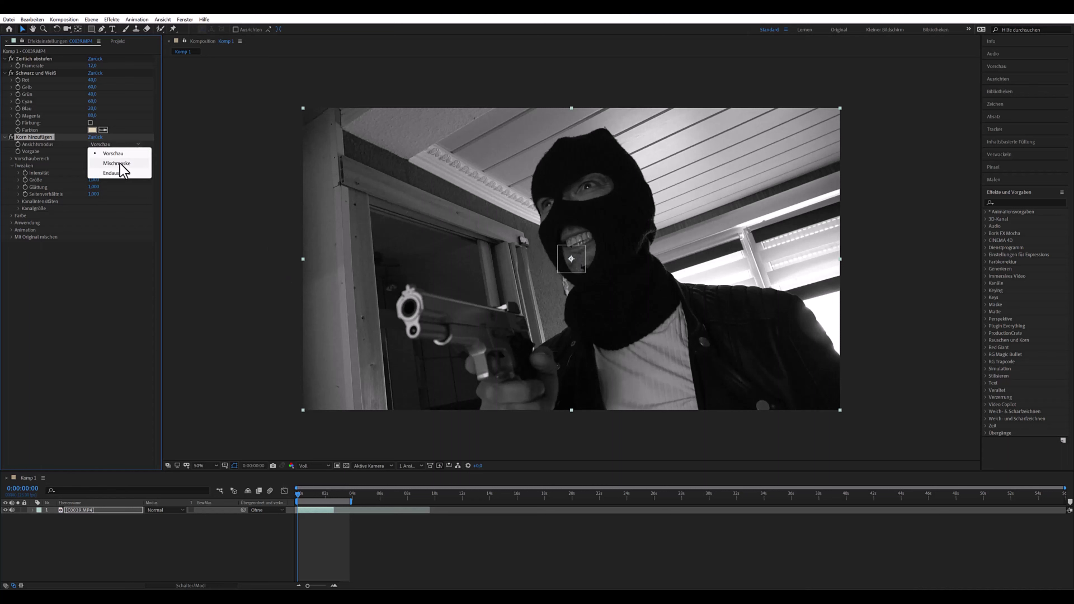
click(120, 174)
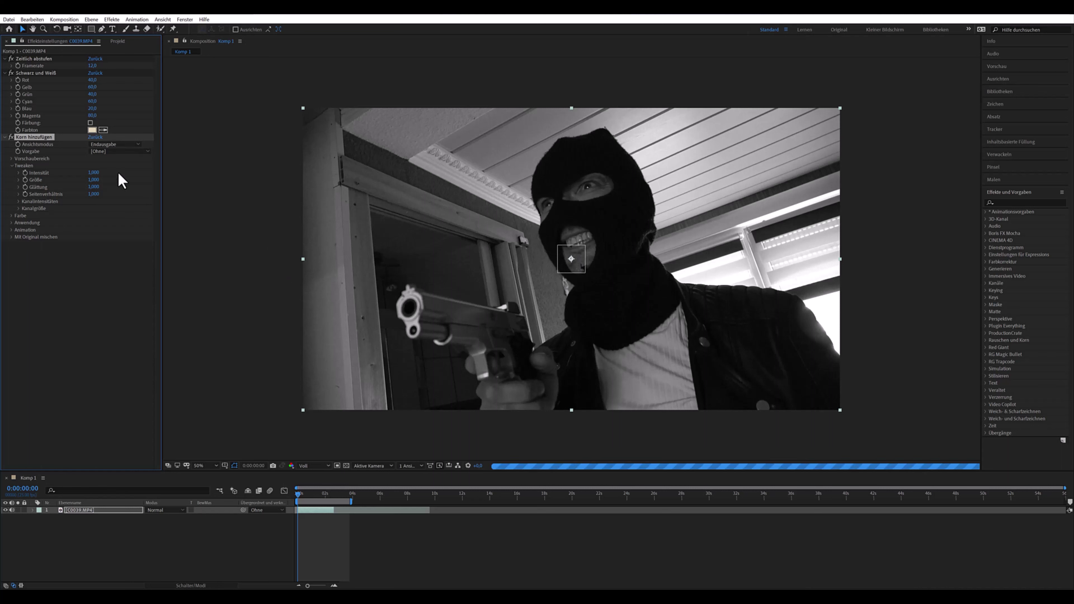
click(94, 173)
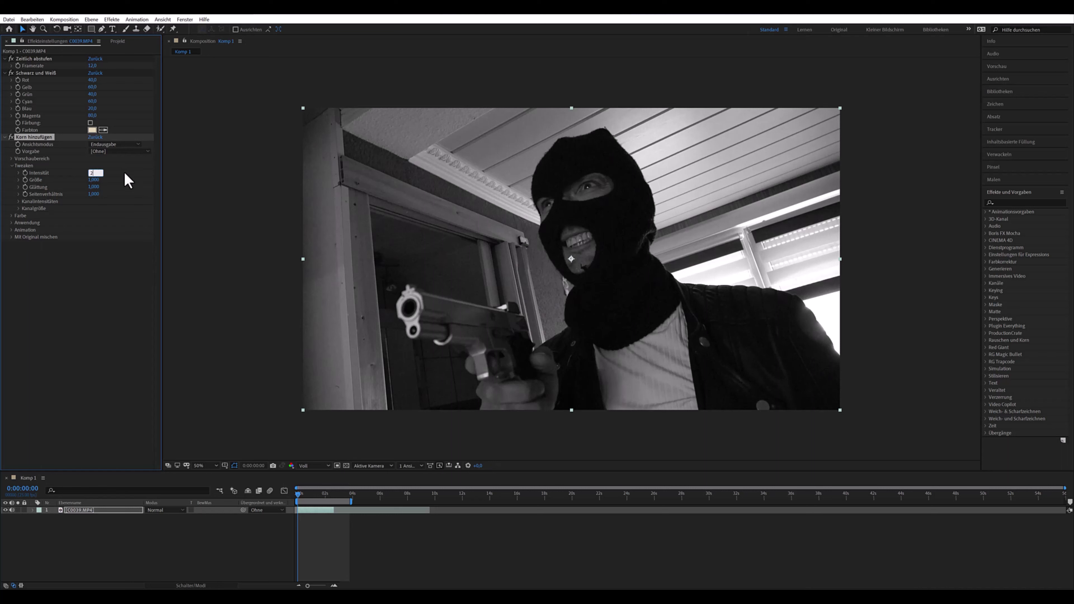
text(2)
key(Return)
- Create the black solid Schwarz Farbfläche 1 and place it above the clip in Komp 1
key(ctrl+0)
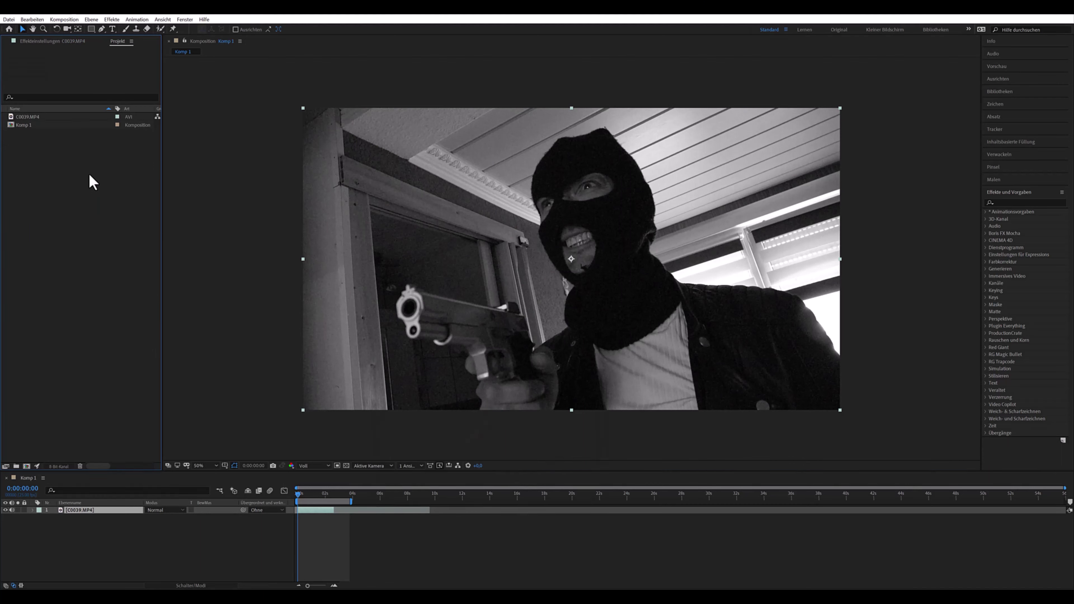
right_click(89, 175)
mouse_move(127, 219)
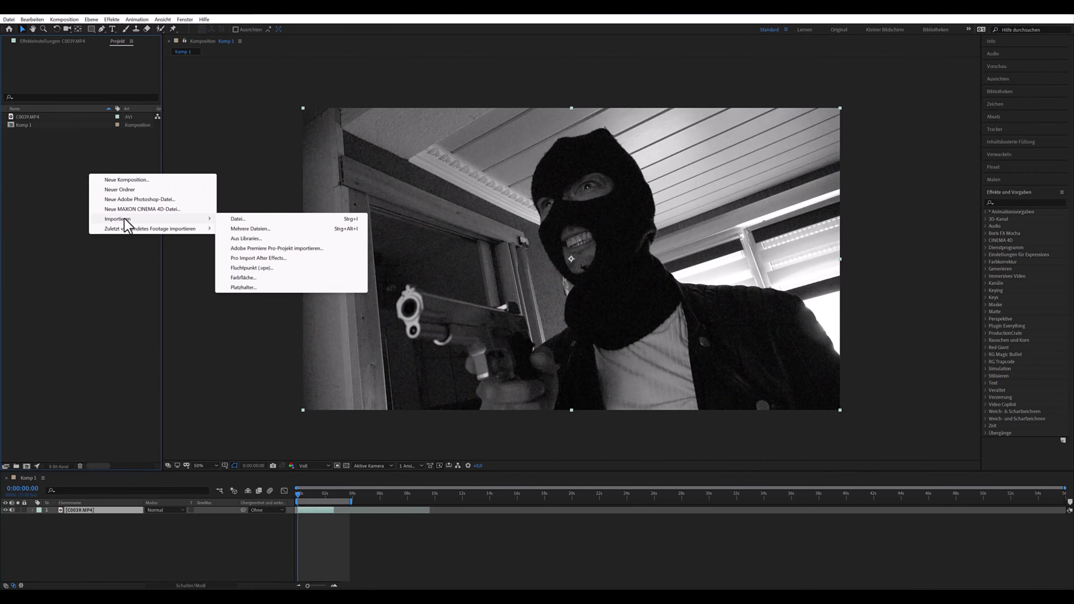
click(273, 278)
click(583, 376)
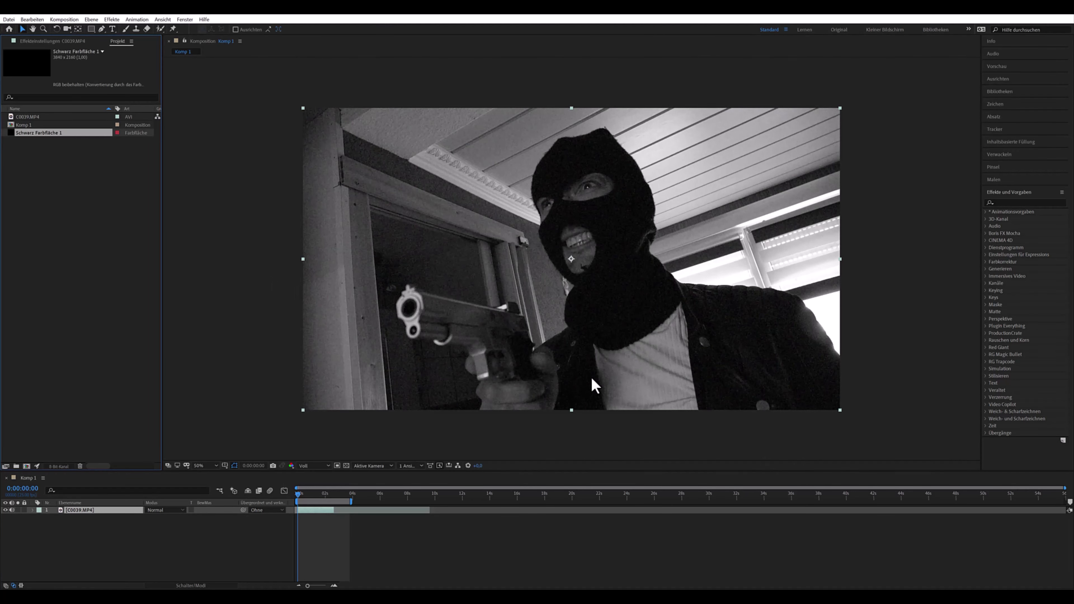
drag(26, 133, 73, 508)
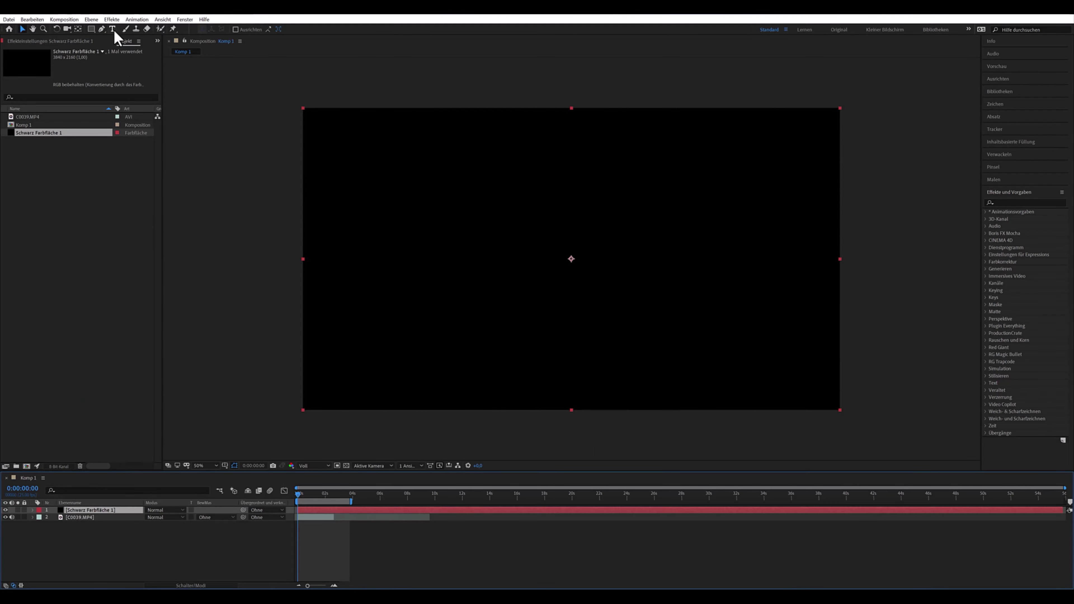
- Apply Fraktales Rauschen to the black solid
click(112, 19)
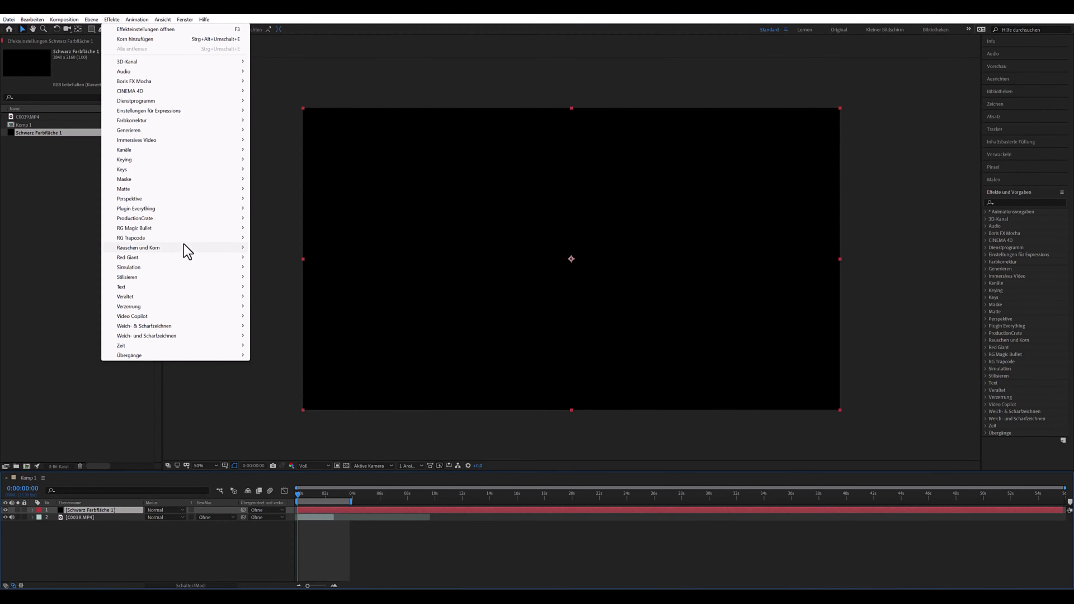
mouse_move(183, 248)
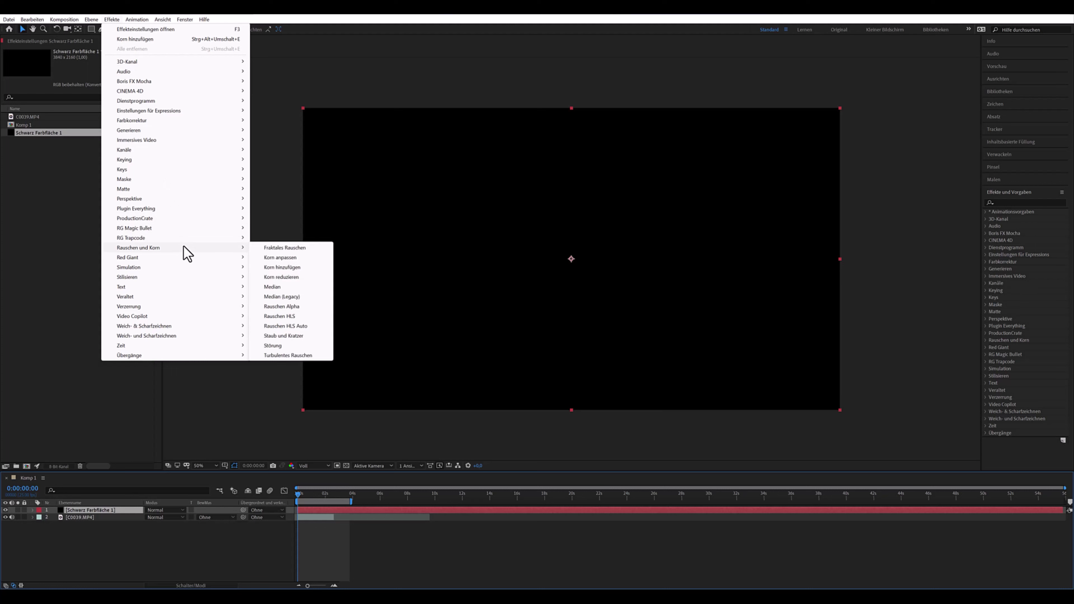
click(286, 249)
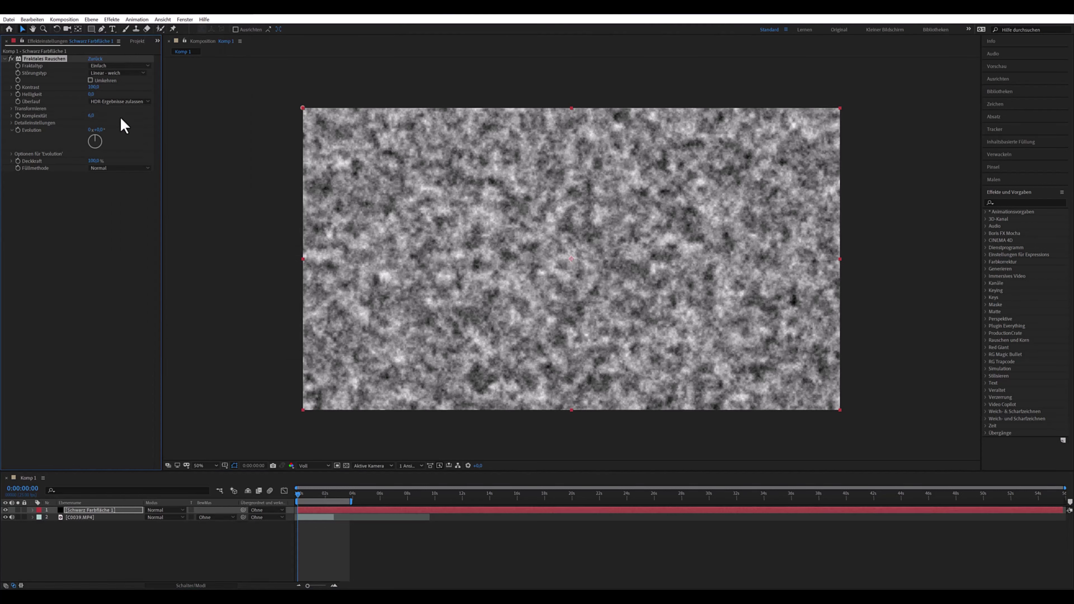
- Set noise Kontrast to 350 and Helligkeit to -160, and start an Evolution expression
click(95, 87)
text(350)
key(Return)
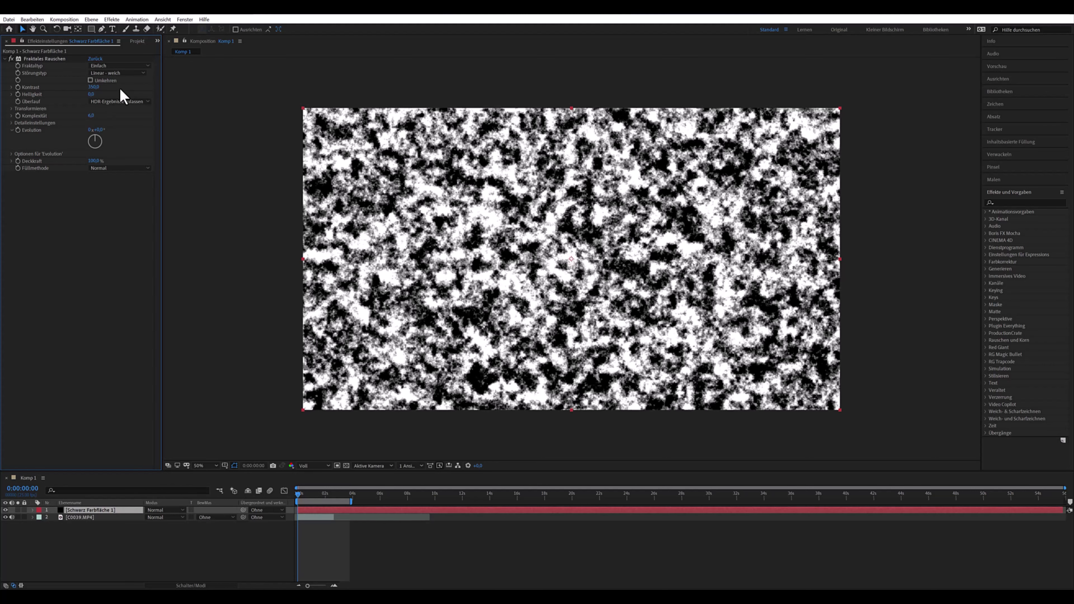
click(92, 94)
text(160)
key(Return)
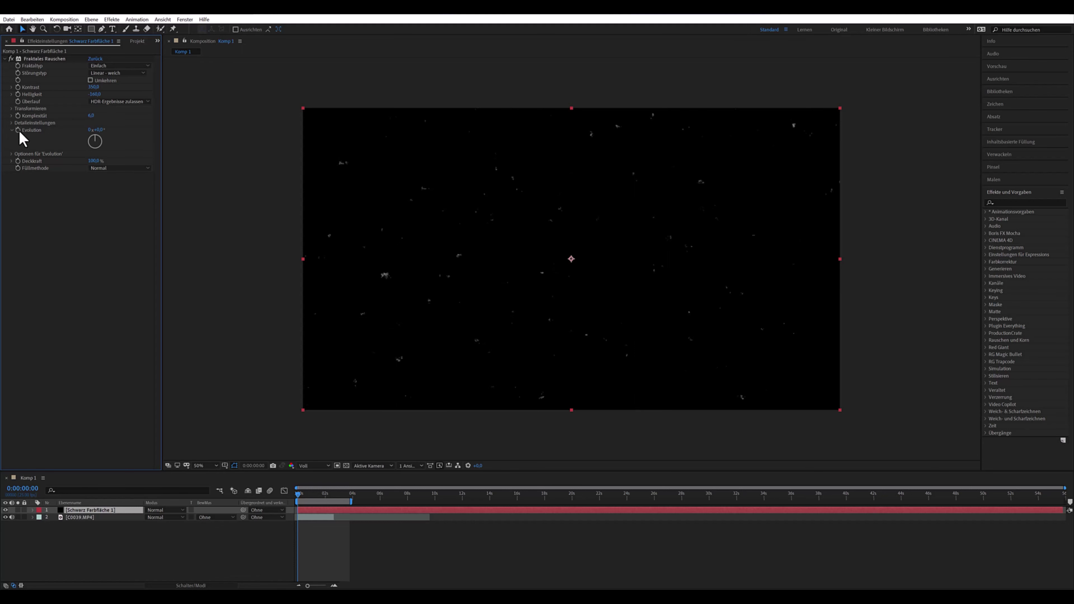
alt+click(18, 131)
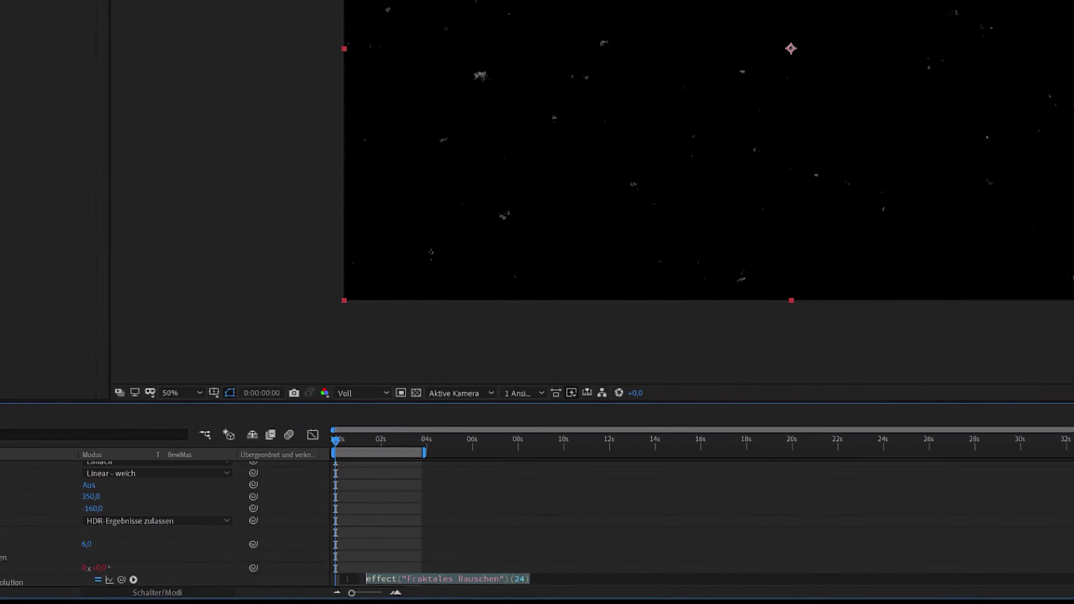
- Enter time*2000 as the Evolution expression and scrub the timeline to preview the specks
text(time)
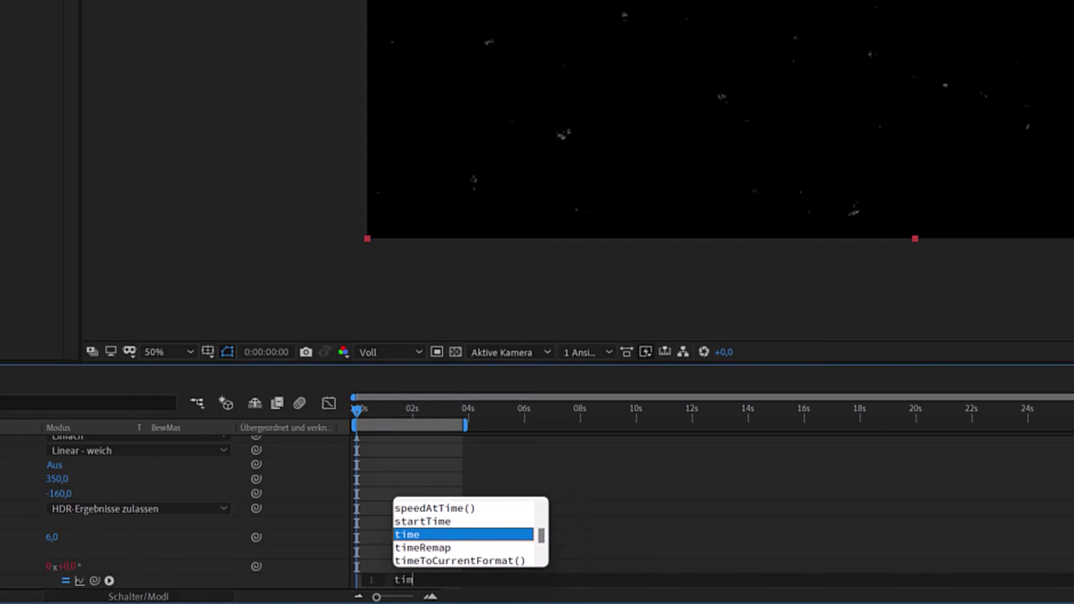
text(*)
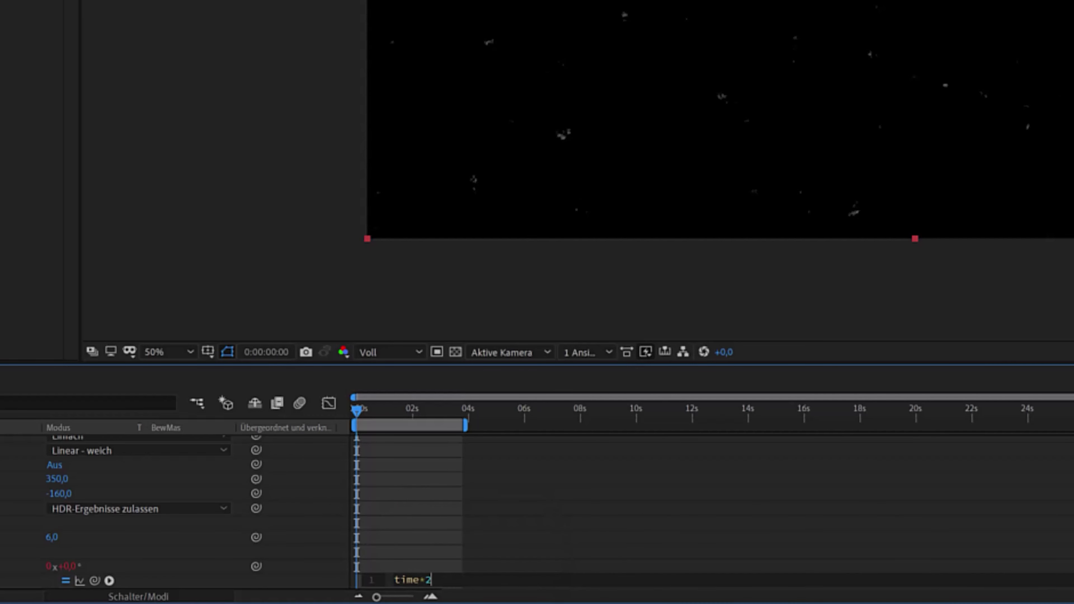
click(38, 177)
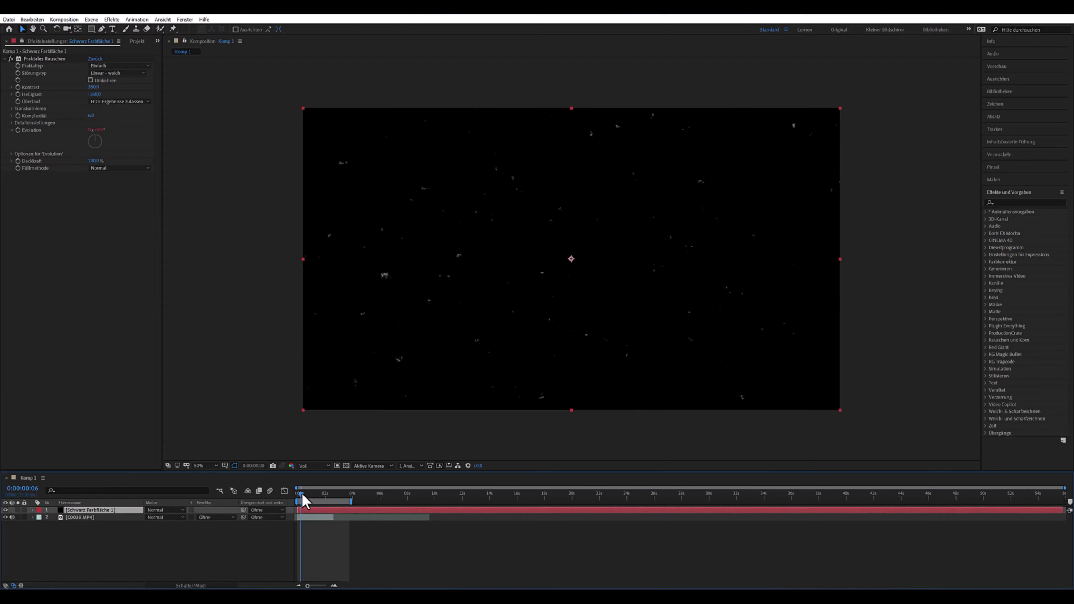
mouse_move(299, 494)
mouse_down()
mouse_move(316, 501)
mouse_move(290, 492)
mouse_up()
- Rename the noise layer to points
key(Return)
text(points)
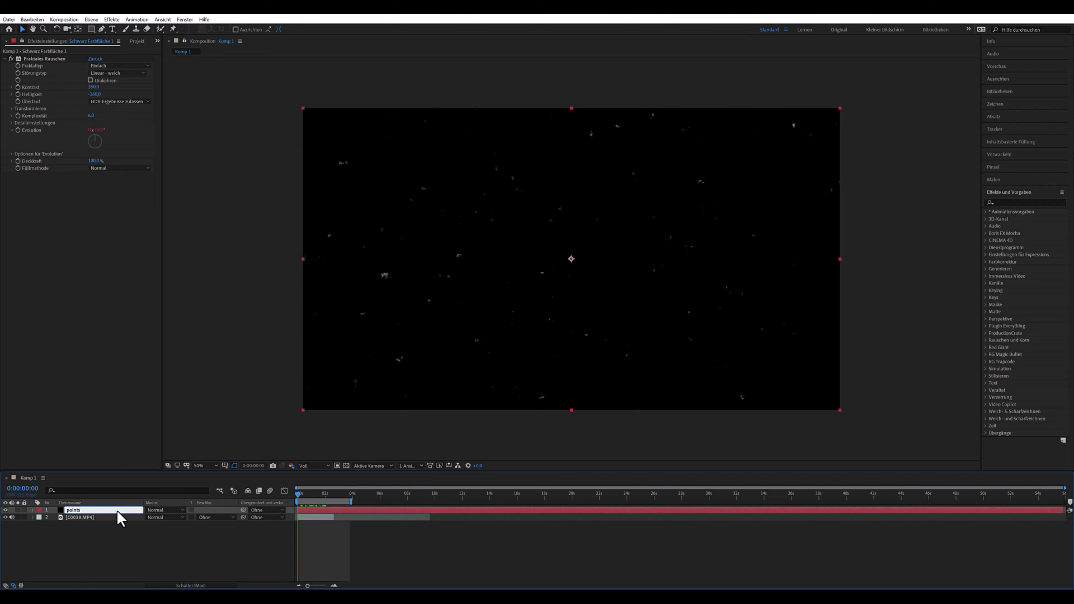
key(Return)
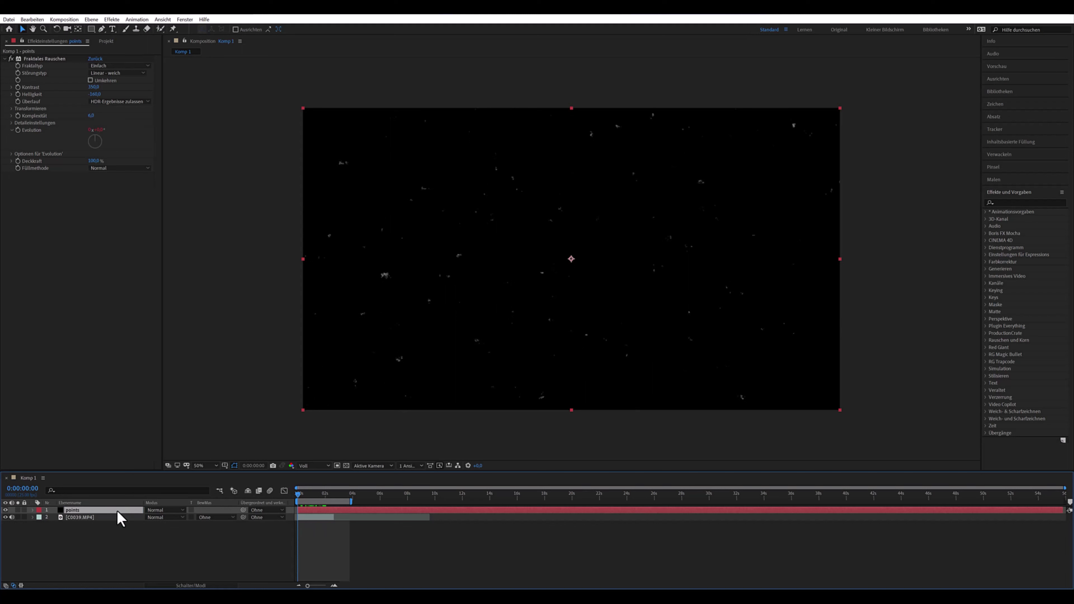
- Duplicate the points layer and name the copy stripes
key(ctrl+d)
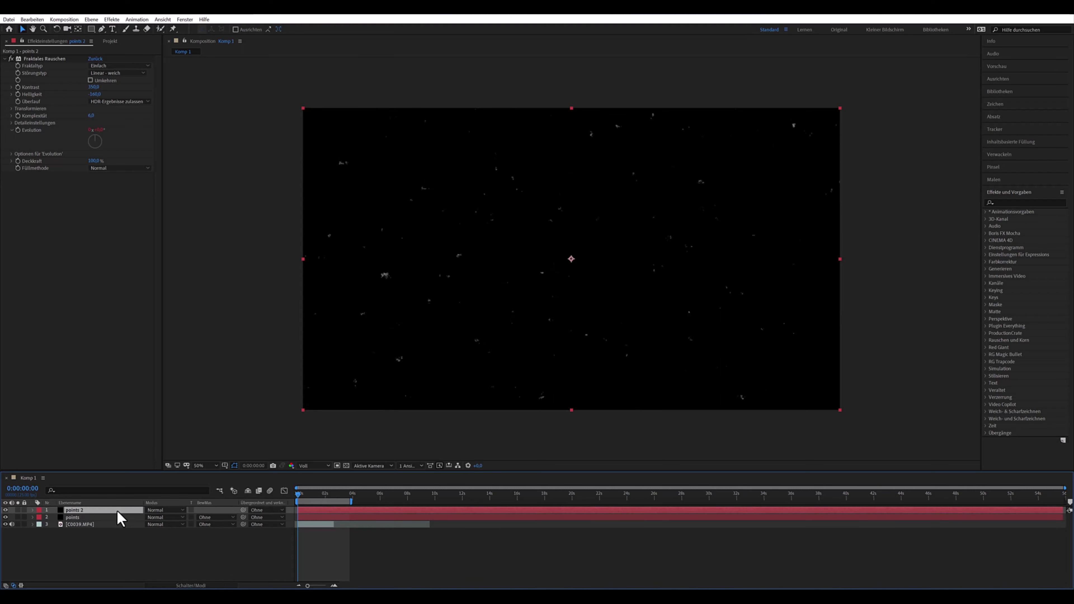
key(Return)
text(s)
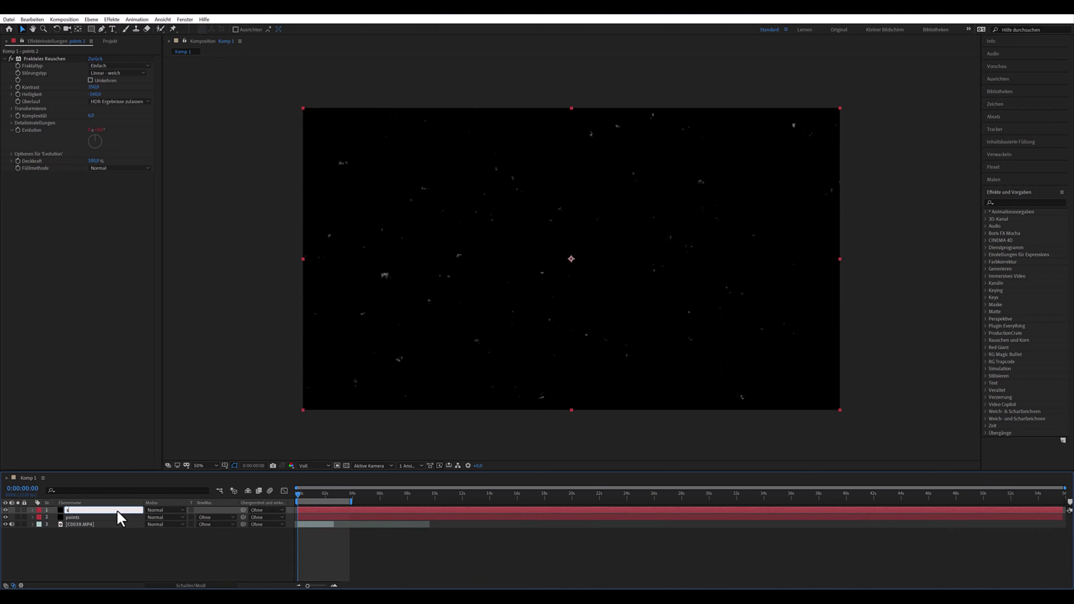
text(tripes)
key(Return)
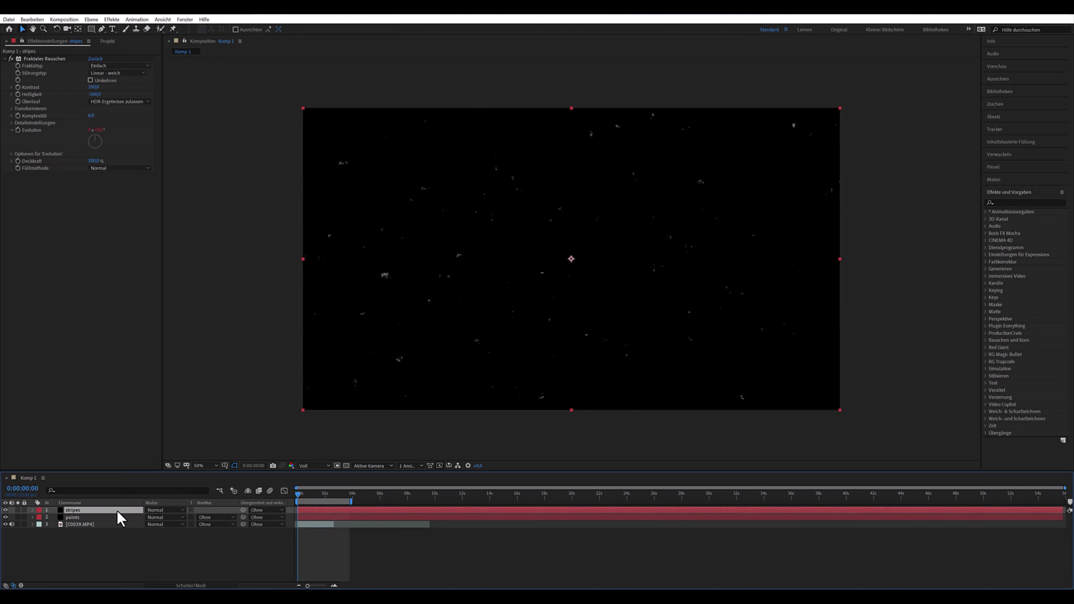
- Scale the stripes noise non-uniformly to width 1 and height 9000
click(13, 109)
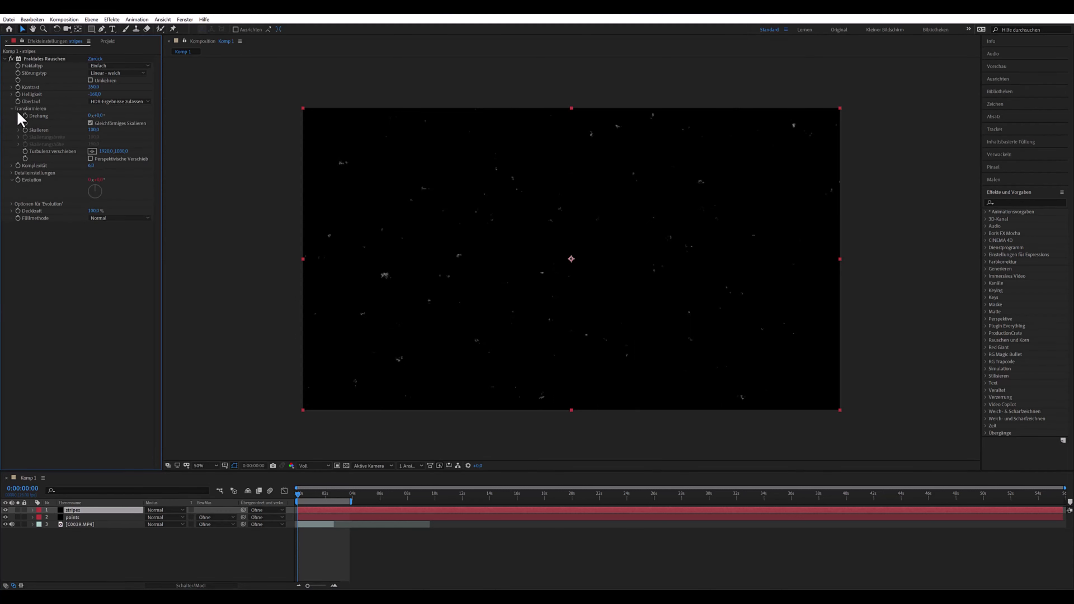
click(90, 124)
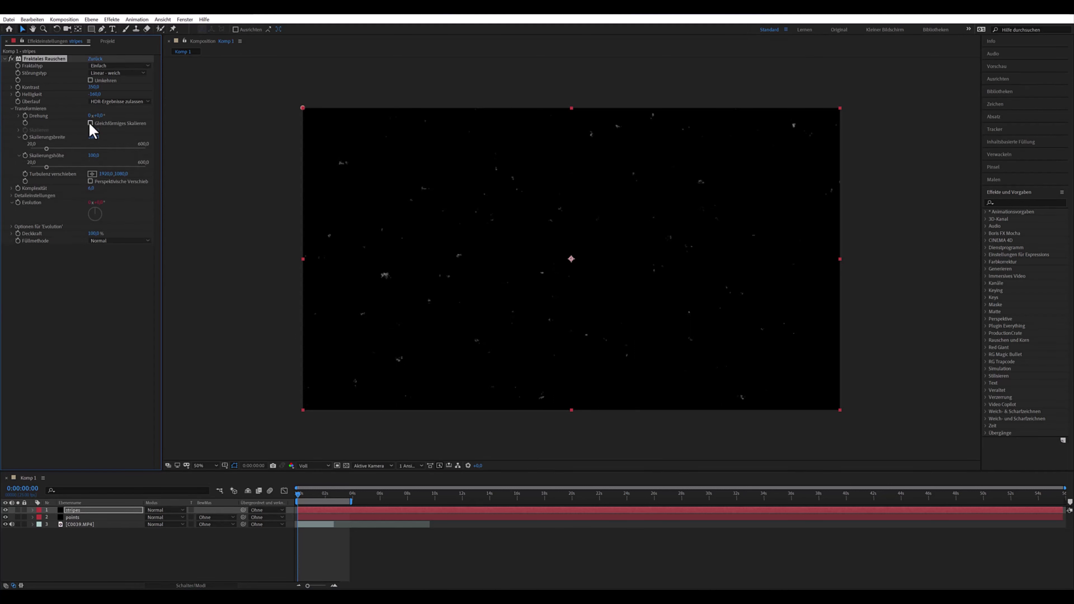
click(93, 136)
text(1)
key(Return)
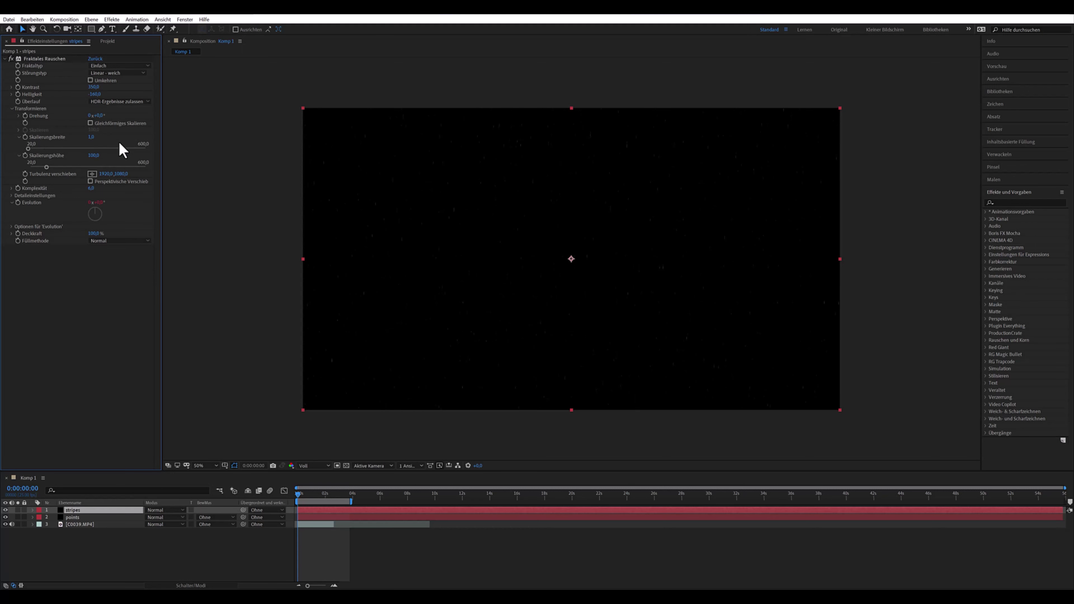
click(95, 155)
text(9000)
key(Return)
- Set both the stripes and points layers to the Addieren blend mode
click(177, 510)
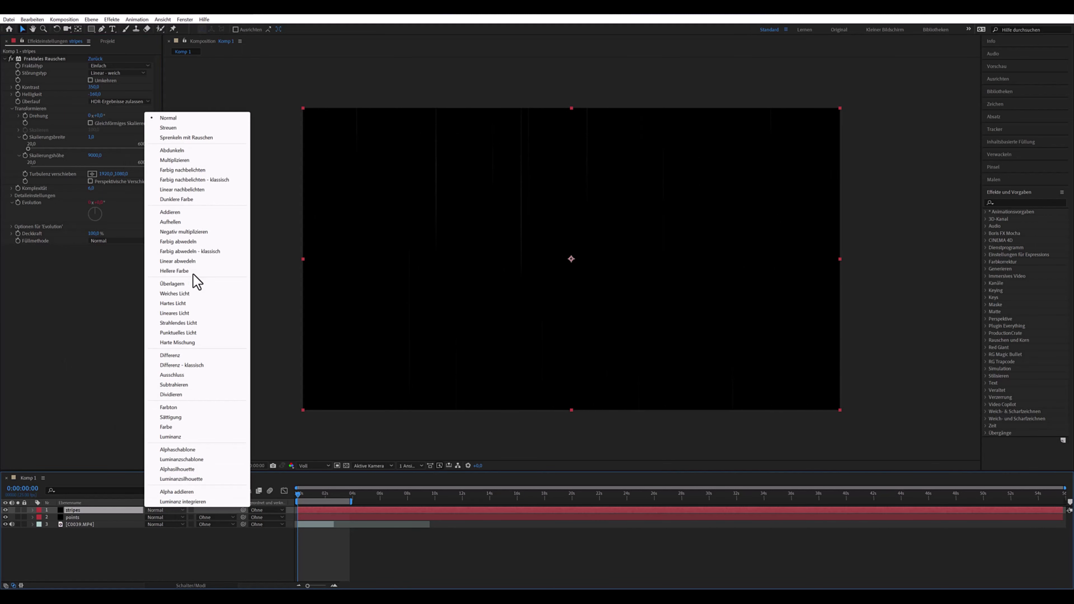
click(186, 214)
click(185, 517)
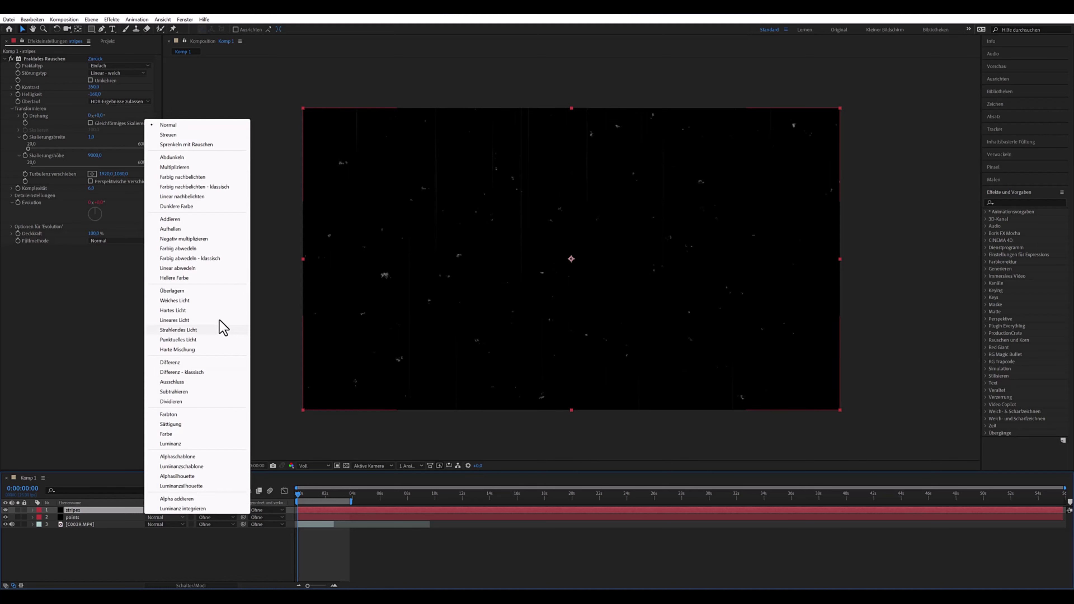
click(222, 219)
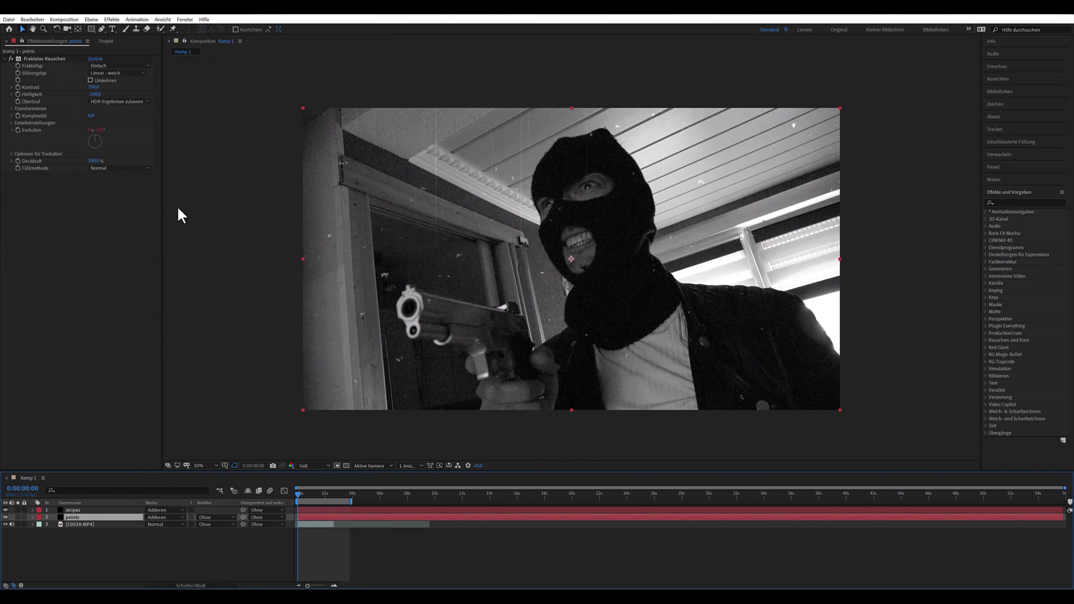
click(104, 41)
- Add the black solid as a new top layer with a full-frame ellipse mask
drag(54, 132, 91, 506)
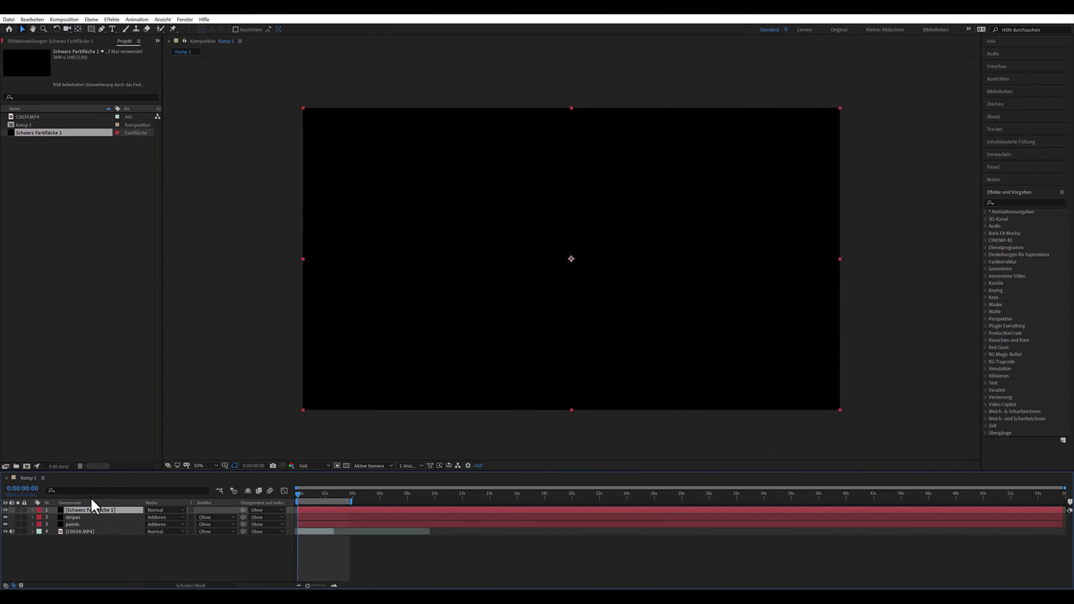
drag(91, 29, 111, 46)
double_click(91, 29)
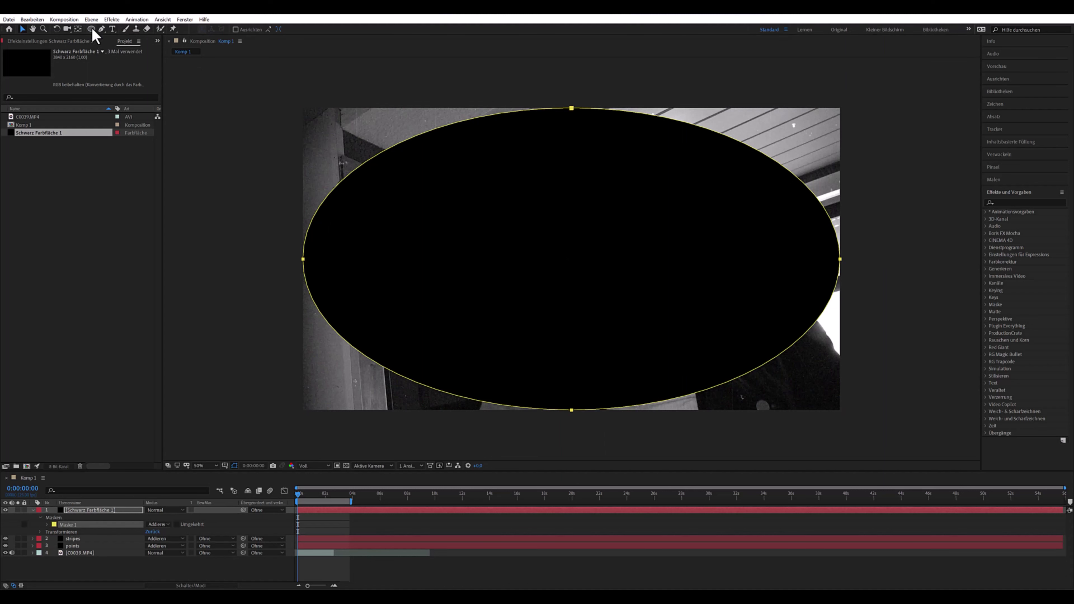
- Set Maske 1 to Subtrahieren and feather its edge by 600 pixels
click(169, 525)
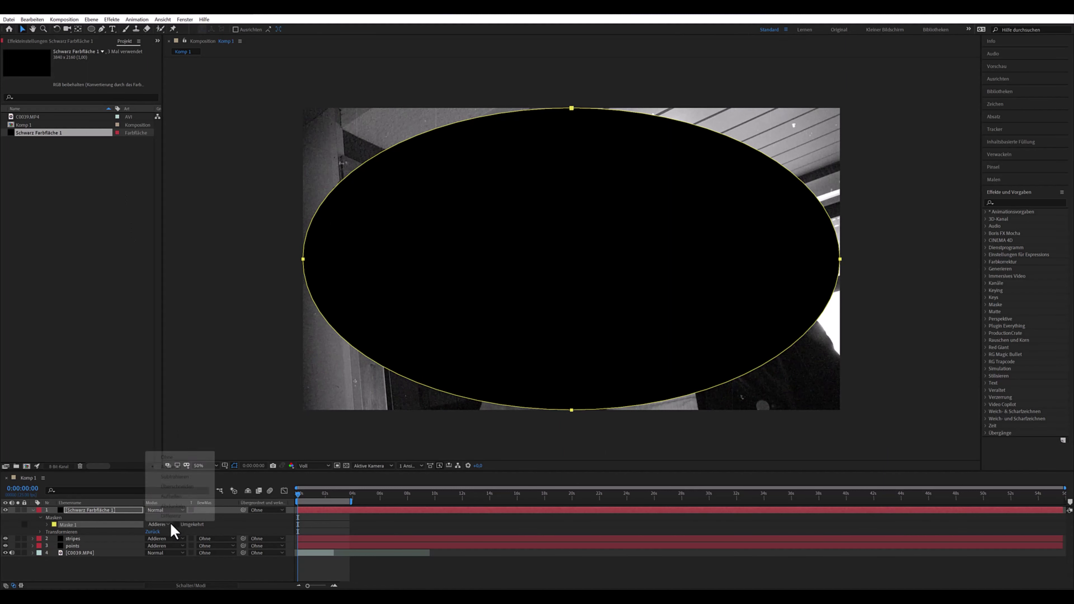
click(173, 477)
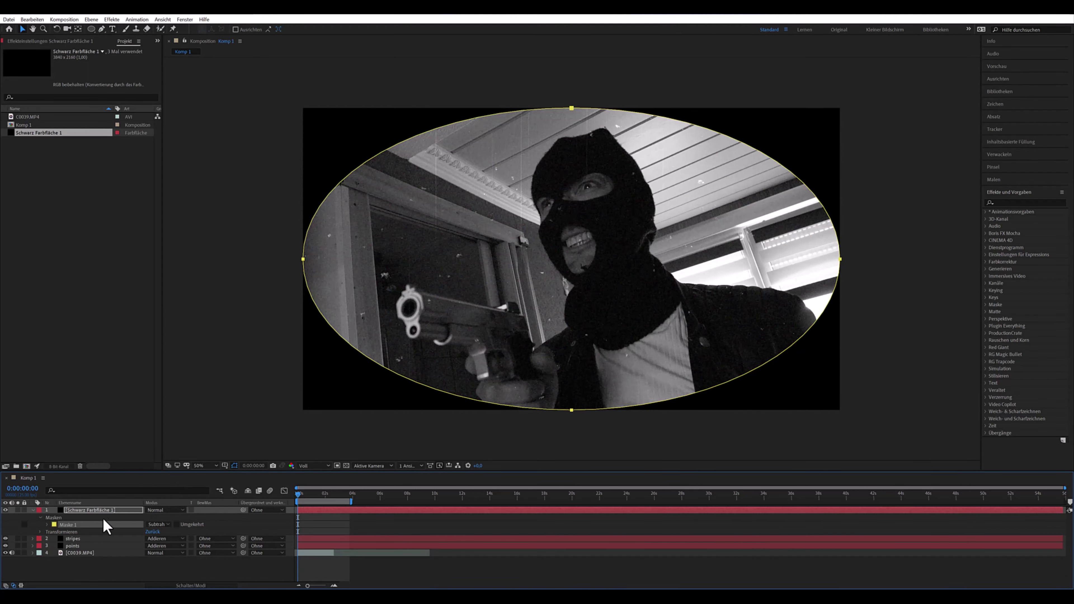
click(47, 524)
click(157, 538)
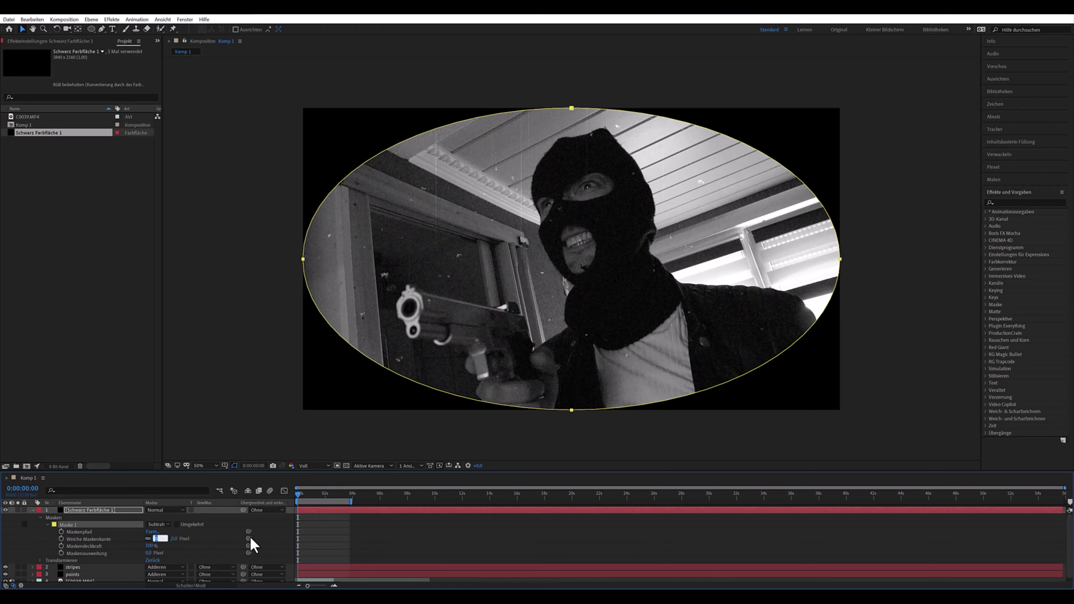
text(600)
key(Return)
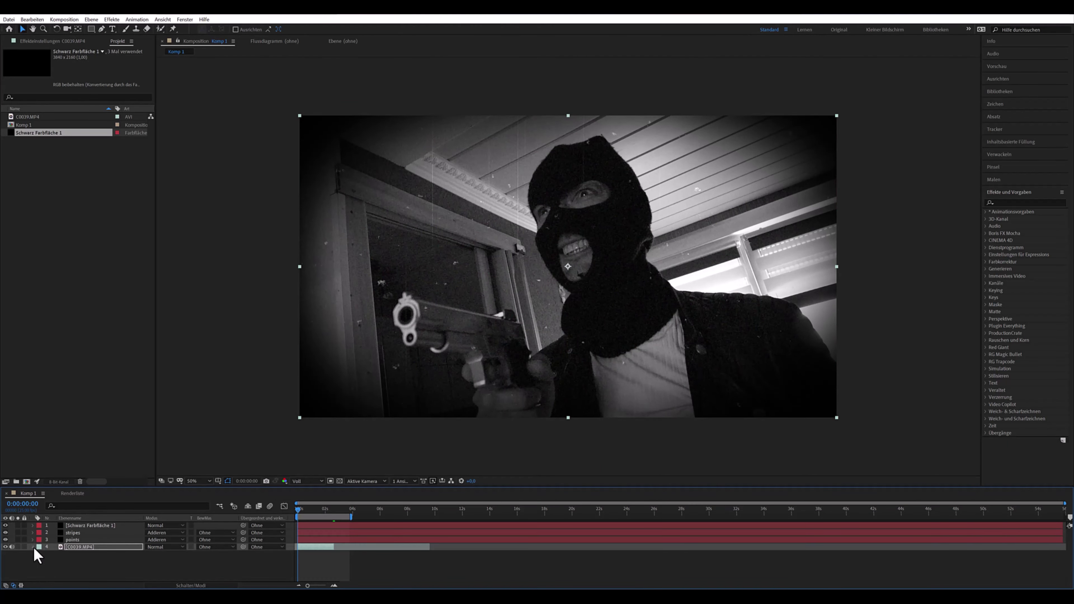
- Keyframe the clip's Deckkraft at 0s and at 0:00:02:16
click(33, 547)
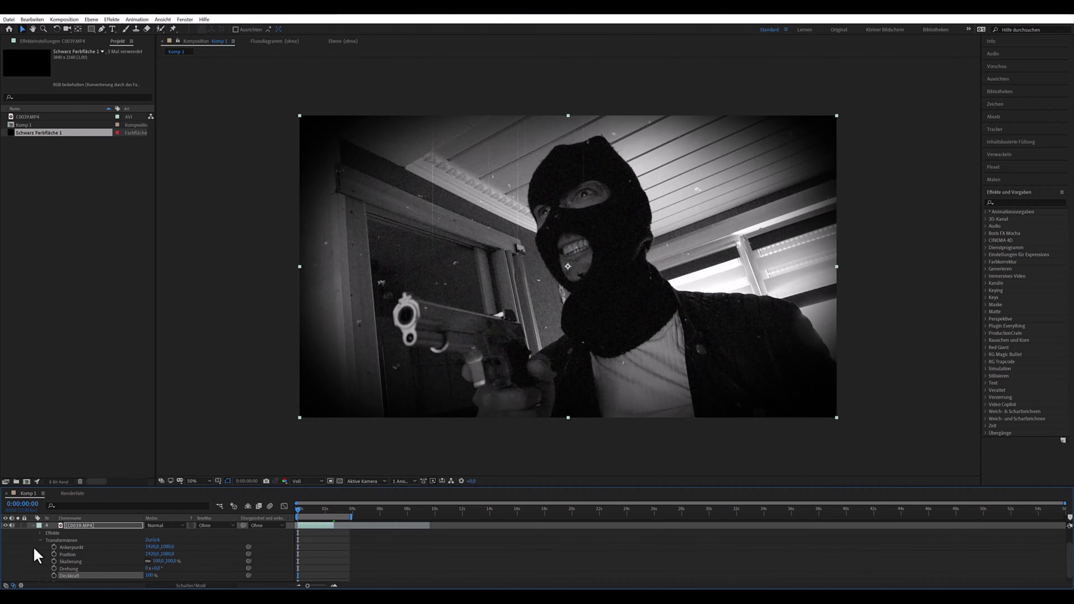
click(53, 575)
drag(299, 510, 335, 515)
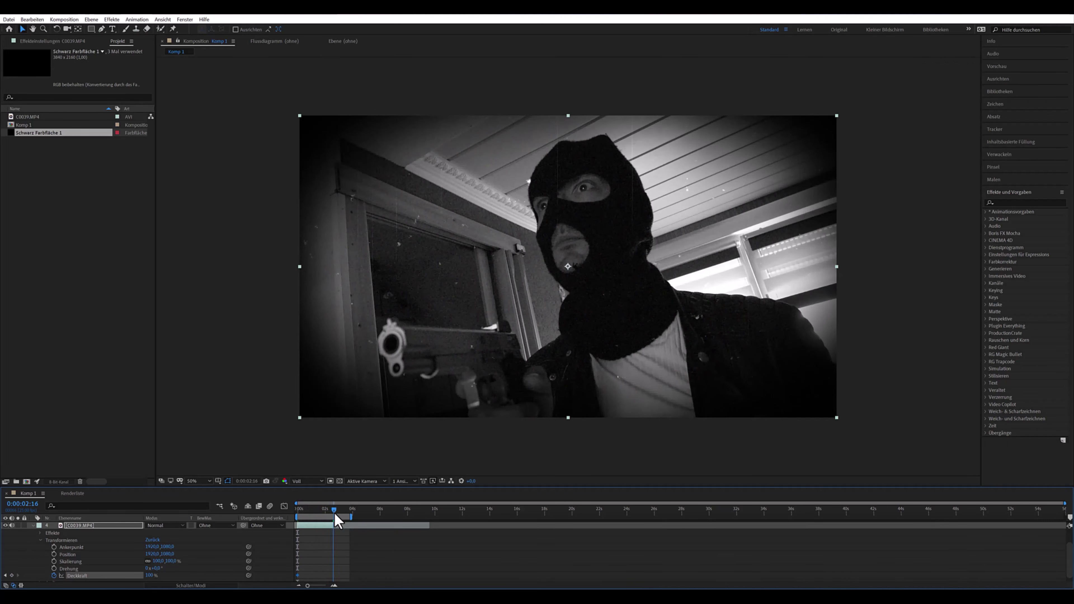
click(12, 575)
- Apply Verwackeln with Häufigkeit 10 and Stärke 200 between the opacity keyframes
click(1007, 156)
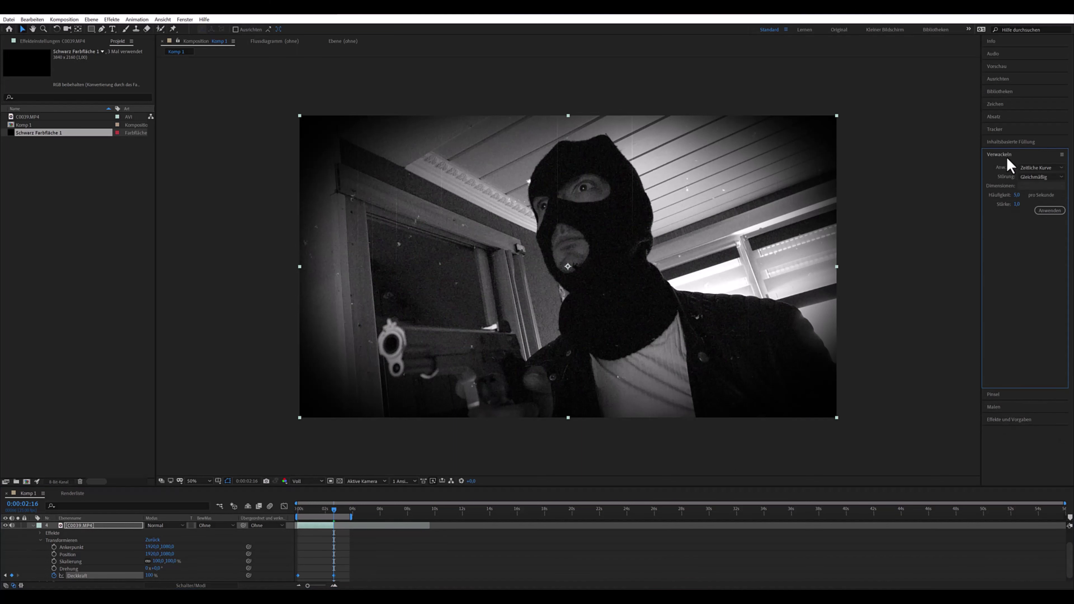
click(1017, 196)
key(Return)
text(200)
key(Return)
click(1051, 211)
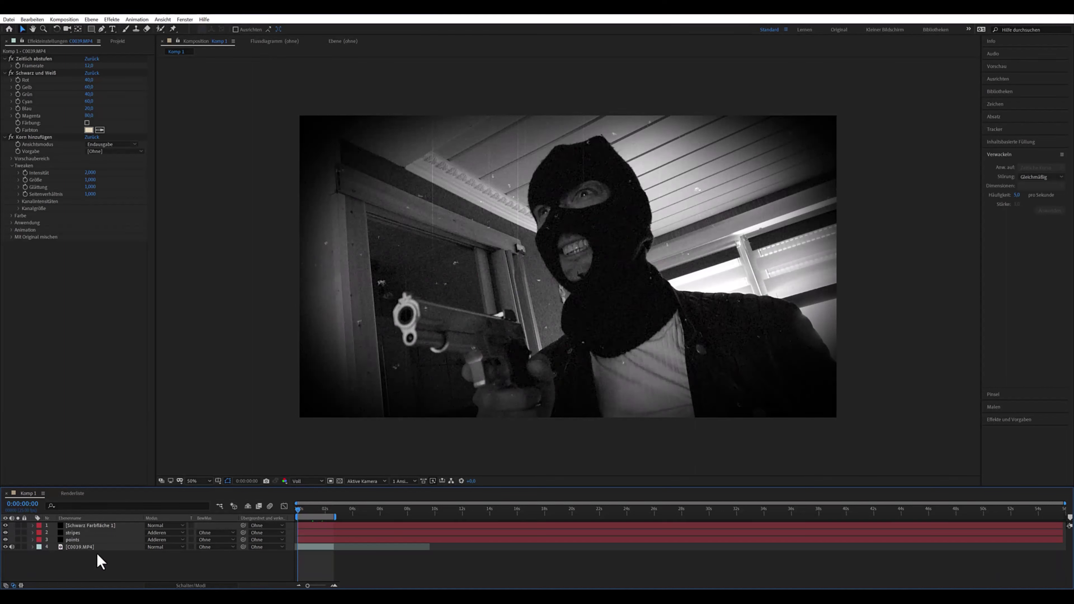
- Select the points and stripes noise layers and apply CC Toner from Farbkorrektur
click(78, 540)
ctrl+click(77, 533)
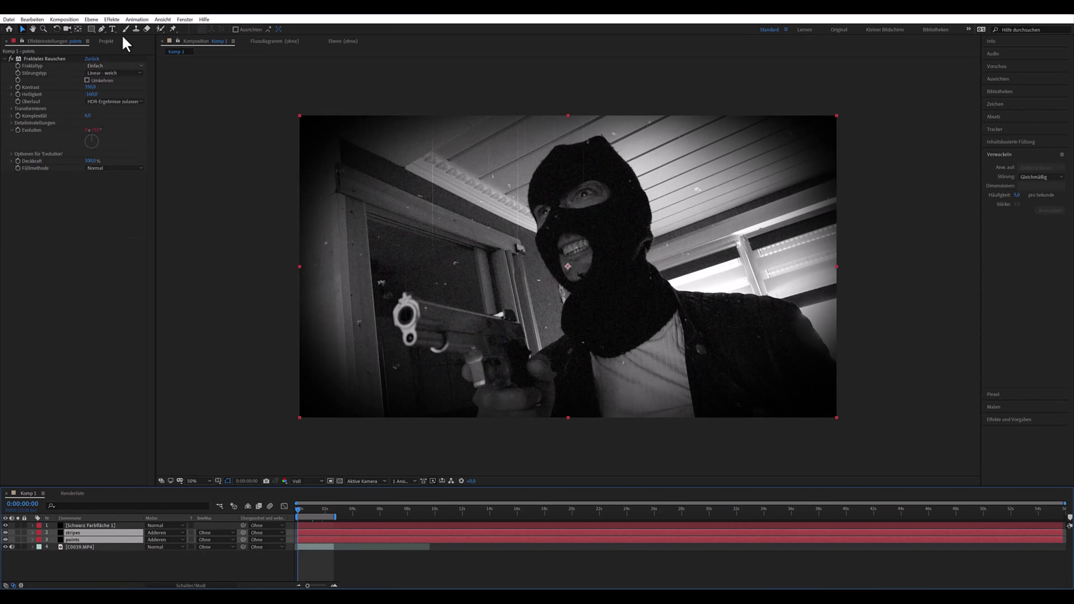
click(113, 19)
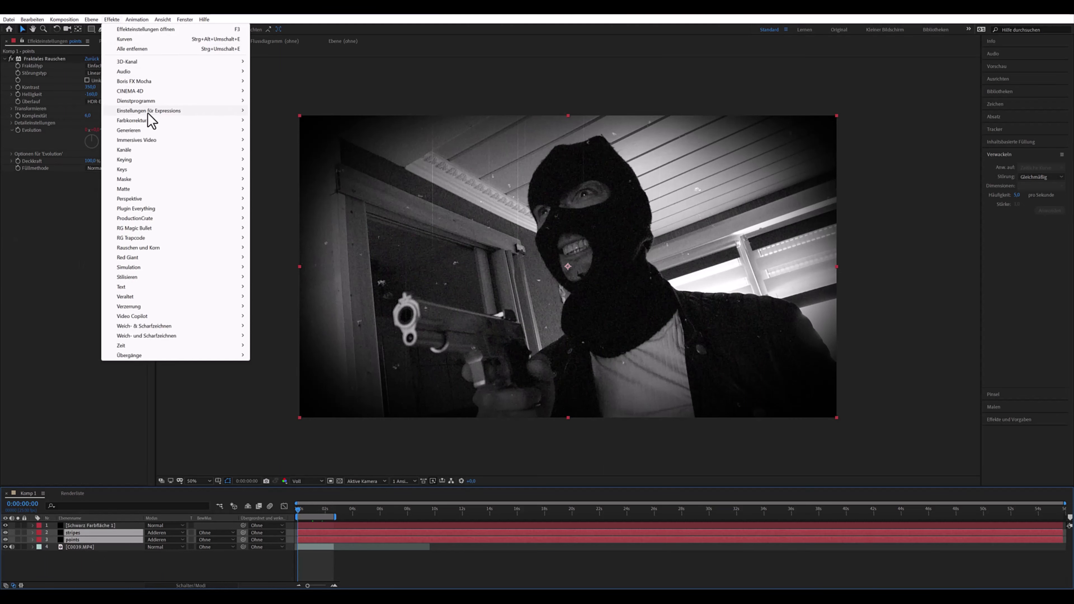
mouse_move(149, 120)
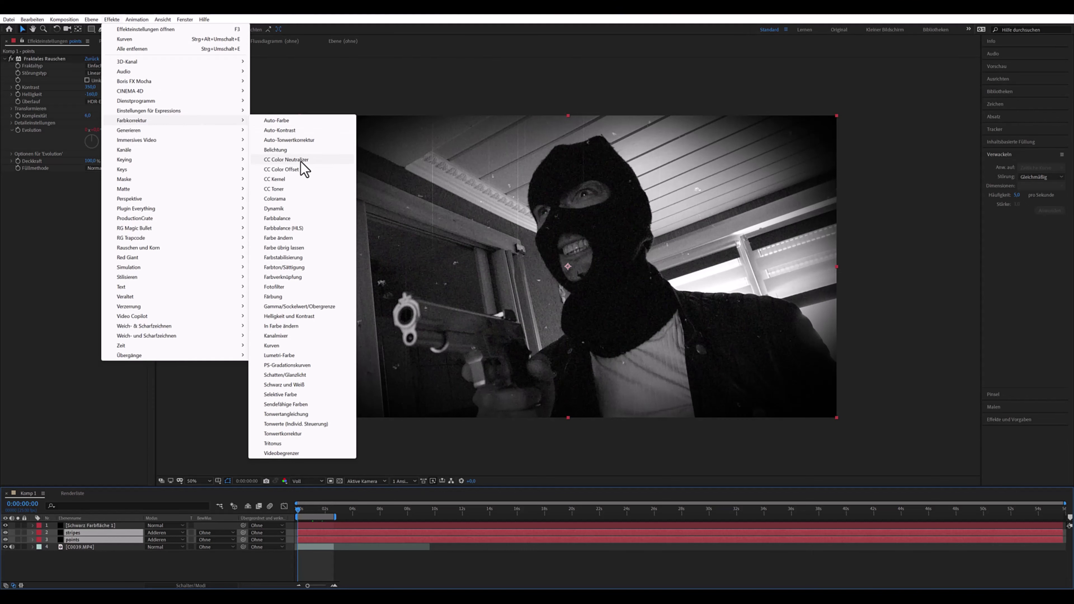
click(291, 191)
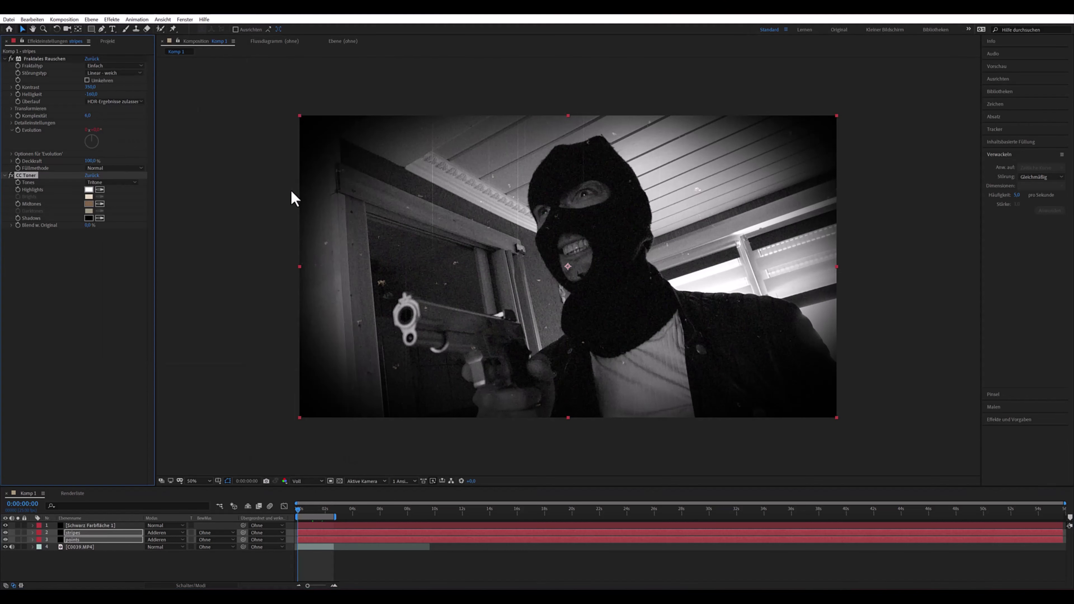
- Set the CC Toner midtones to black 000000 and the shadows to grey 5F5F5F
click(88, 204)
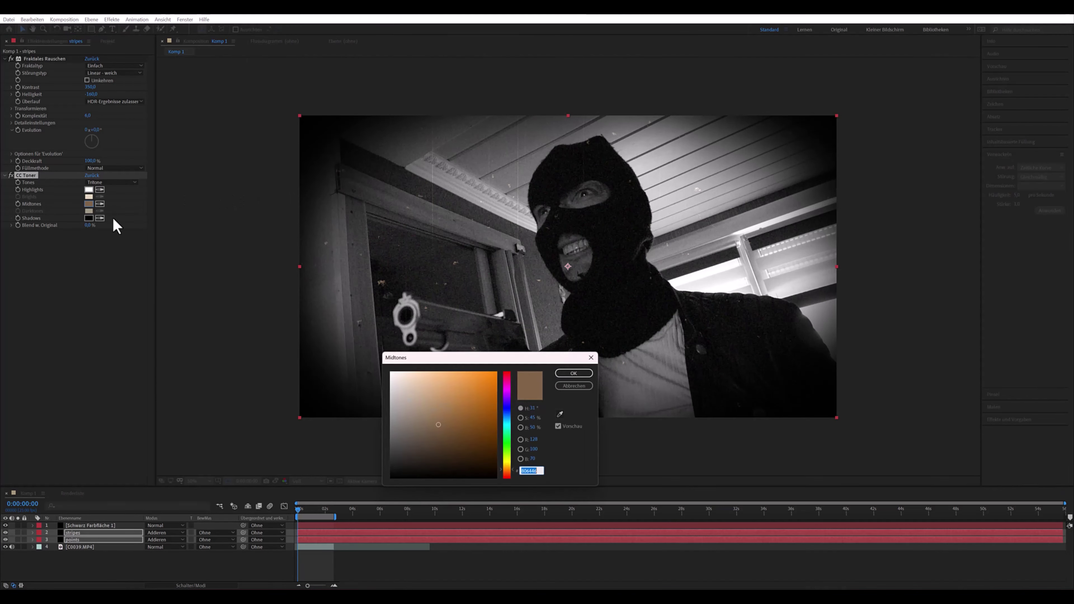
drag(444, 425, 332, 494)
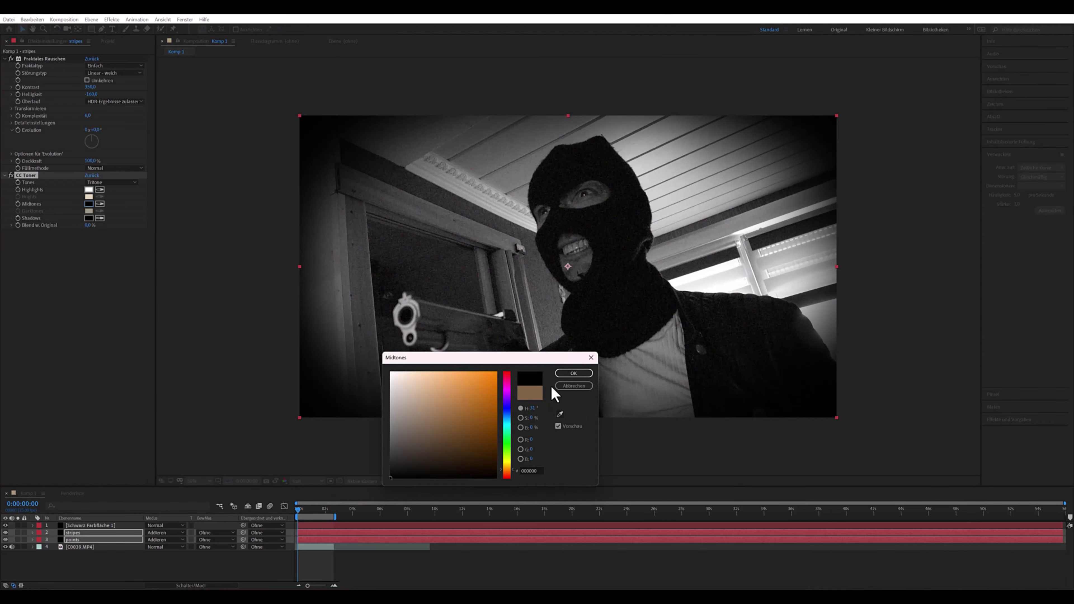
click(573, 373)
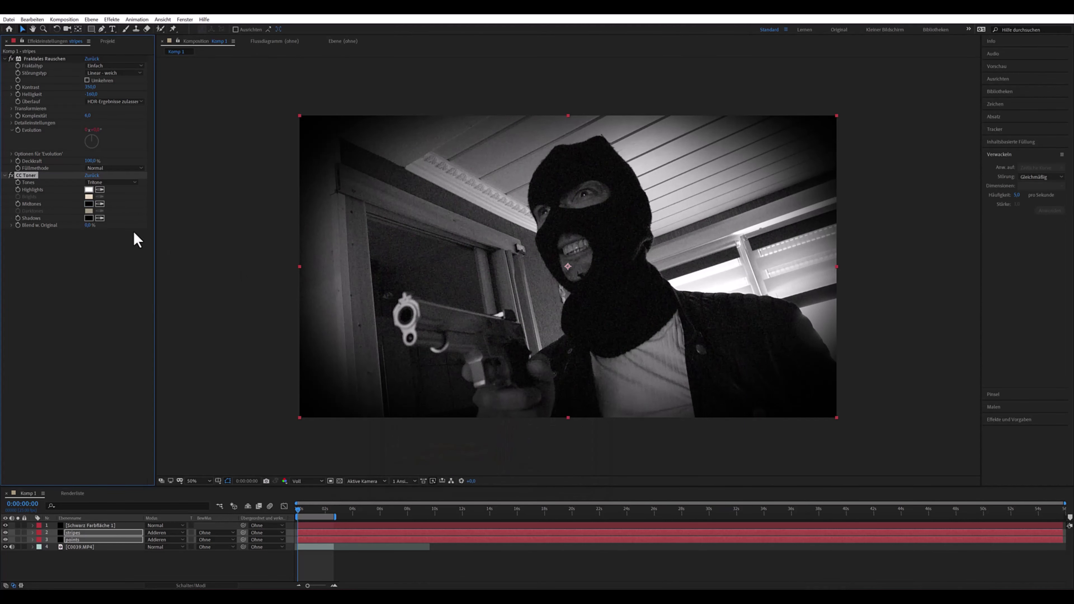
click(89, 218)
drag(391, 470, 386, 438)
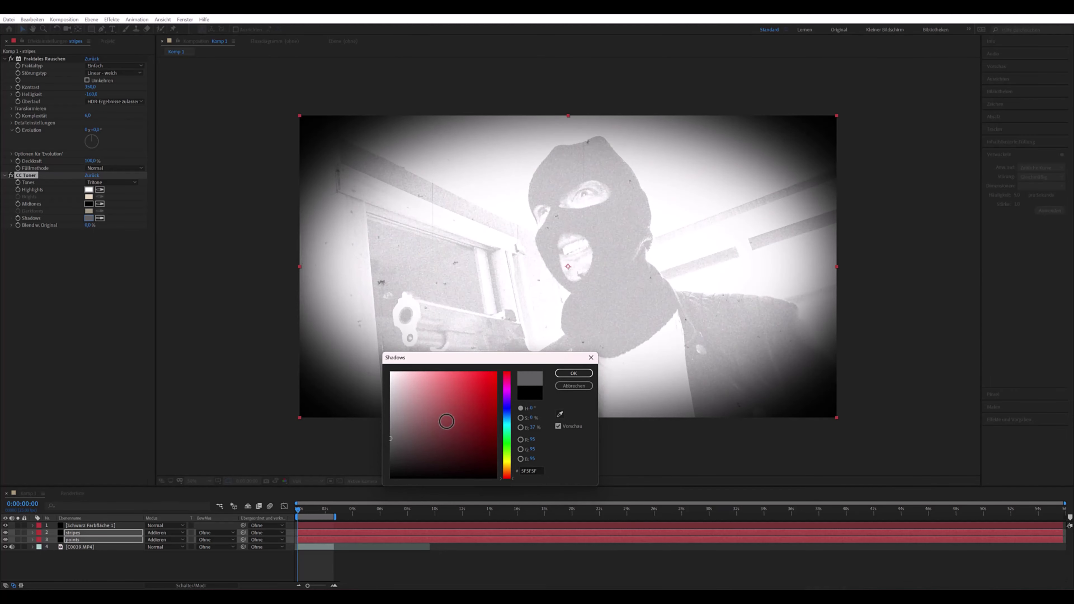
click(571, 374)
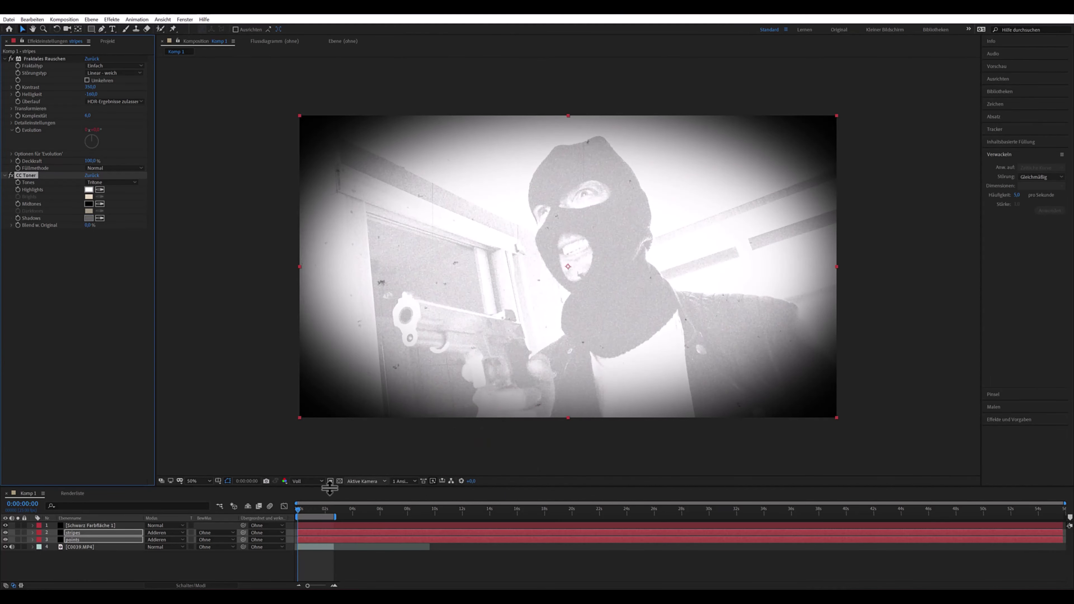
- Set the noise layers' mode to Überlagern, preview, and disable Schwarz und Weiß on C0039.MP4
click(185, 534)
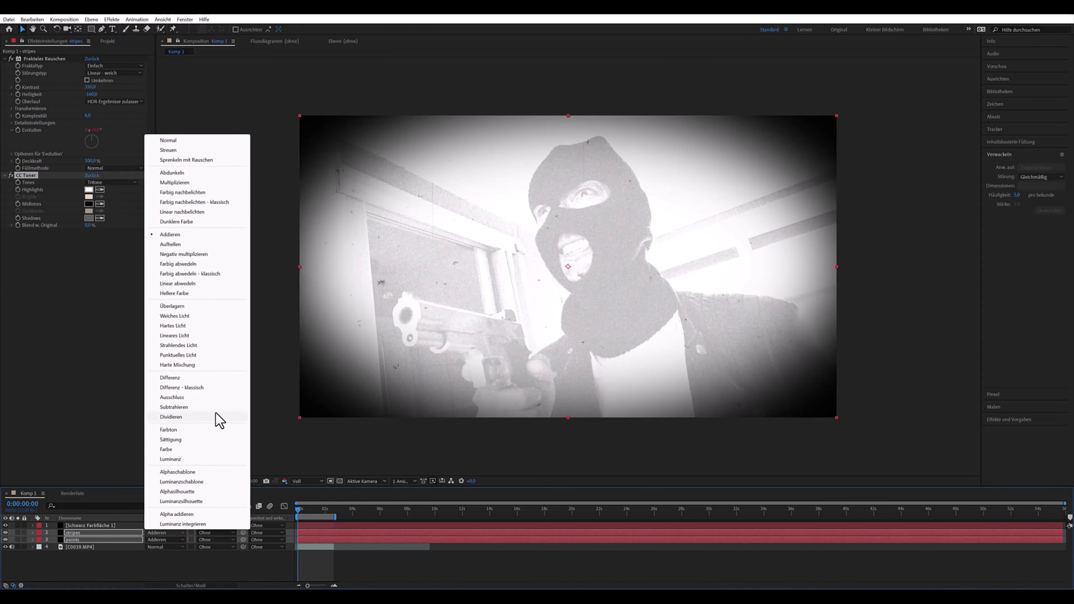
key(shift+slash)
key(space)
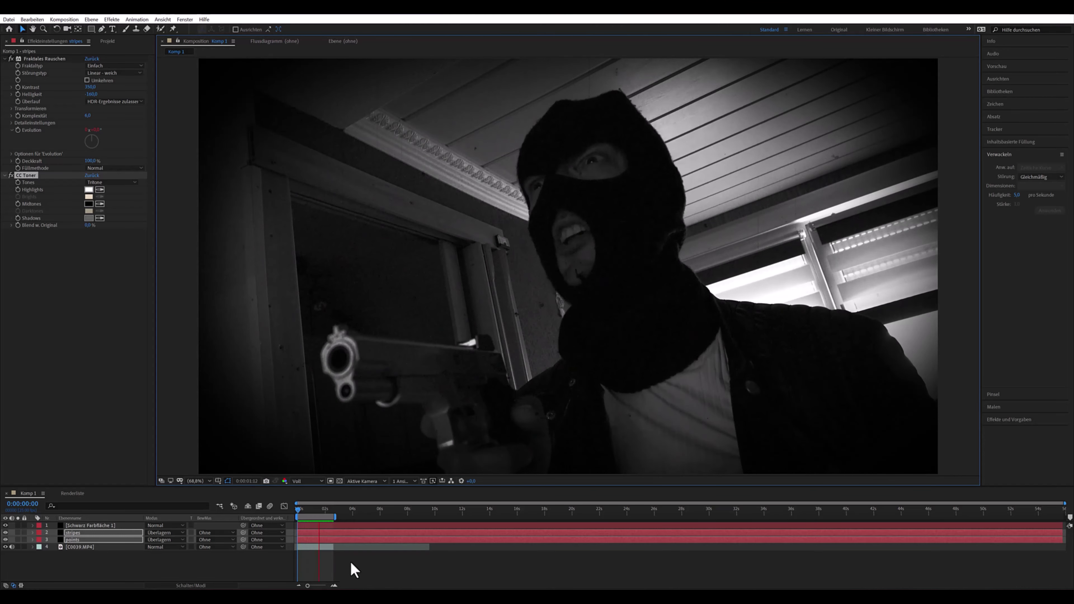
click(354, 546)
click(11, 73)
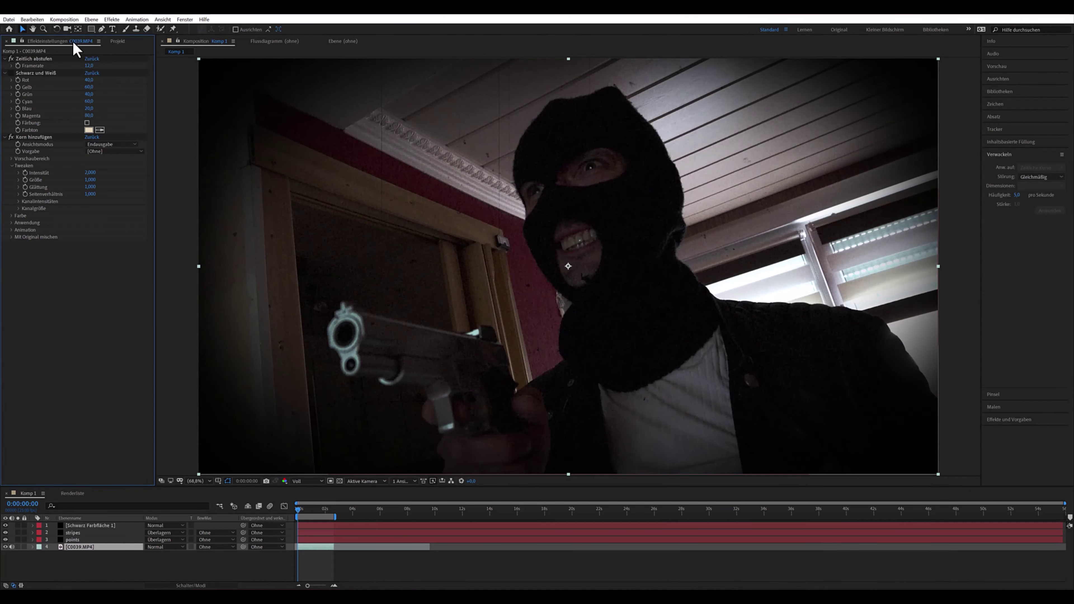
- Add CC Toner from Farbkorrektur to C0039.MP4 for a warm sepia tint
click(112, 19)
mouse_move(200, 121)
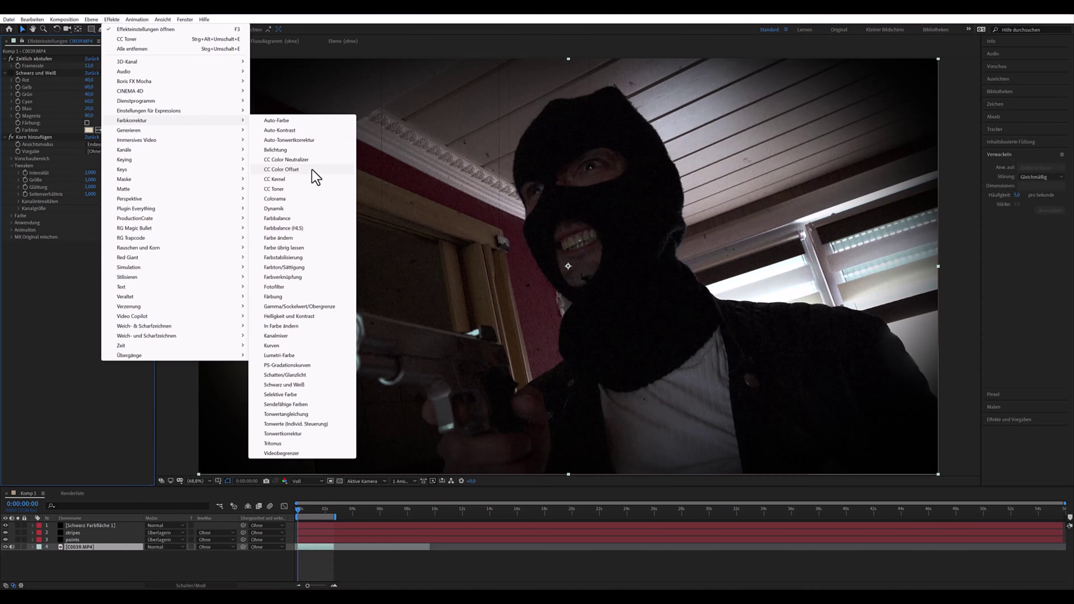
click(311, 189)
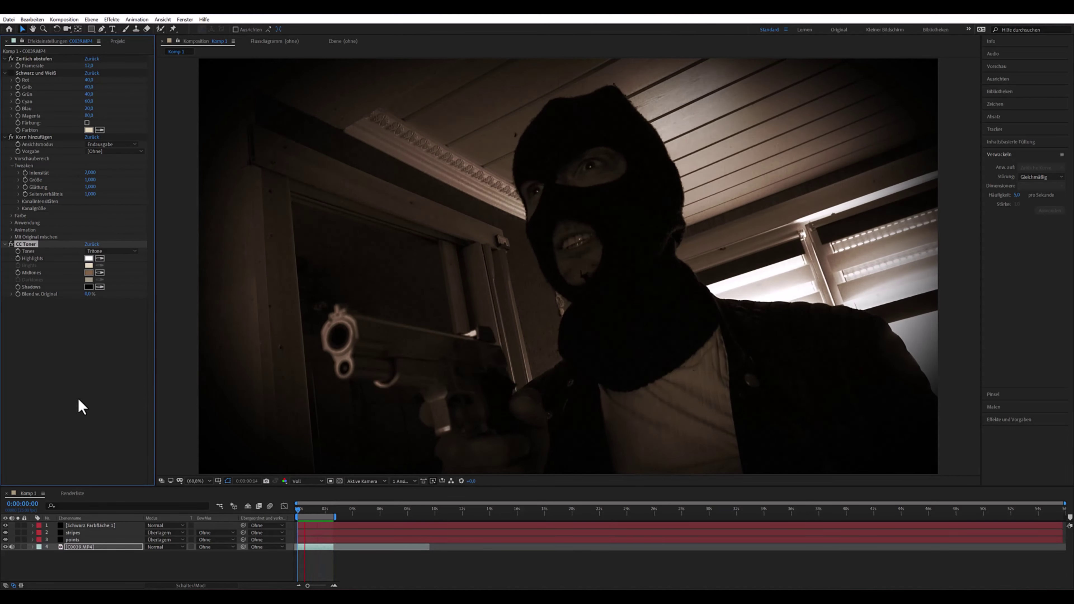